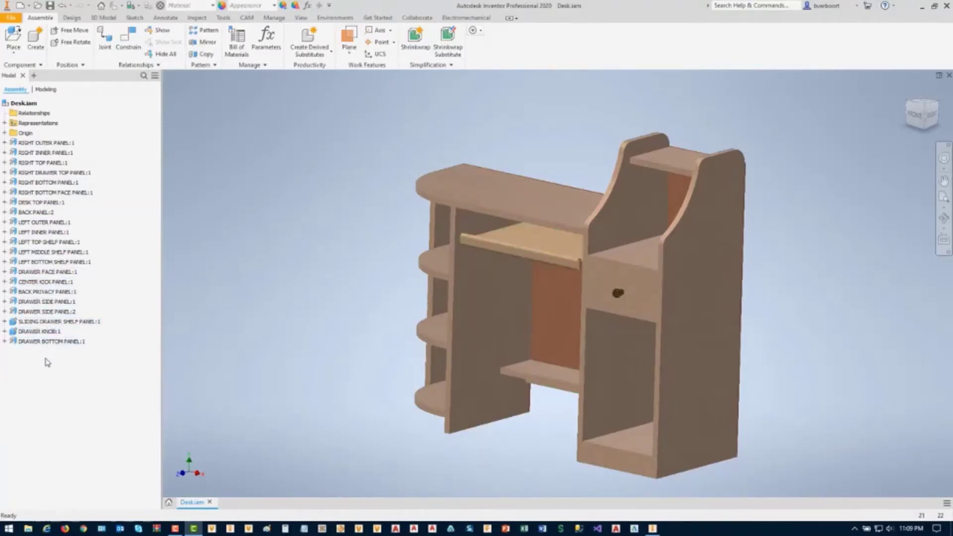
Create a nest from the Desk.iam assembly using the M2 (in).inest template.
left_click(21, 103)
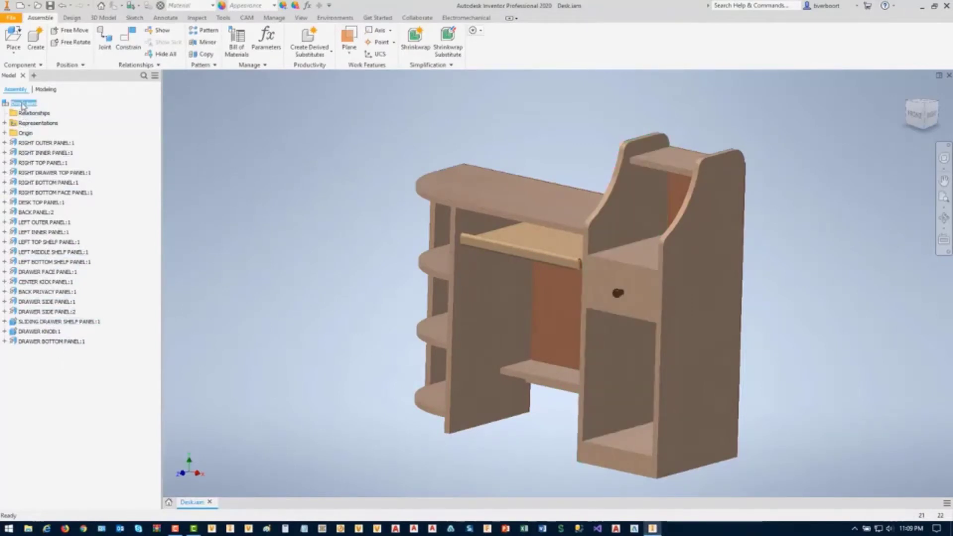
right_click(22, 104)
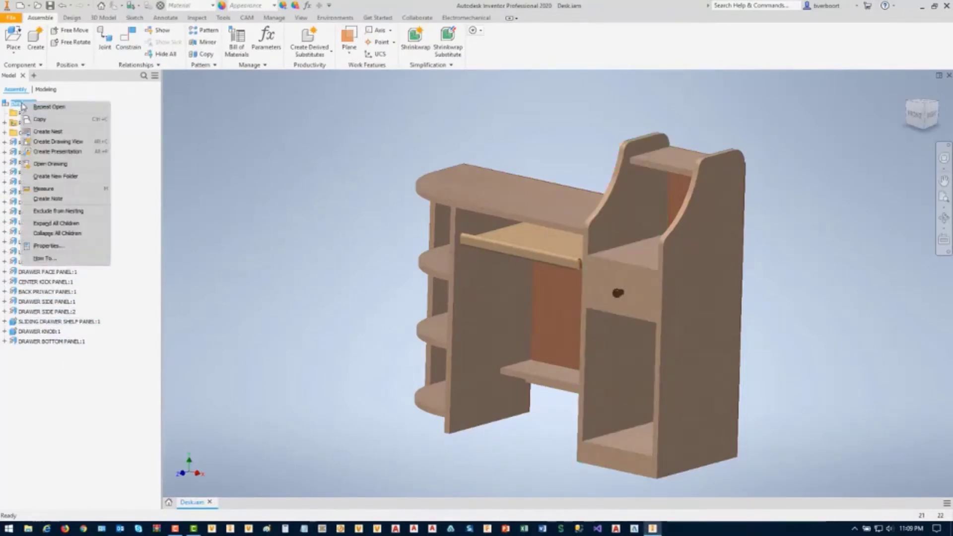
left_click(58, 133)
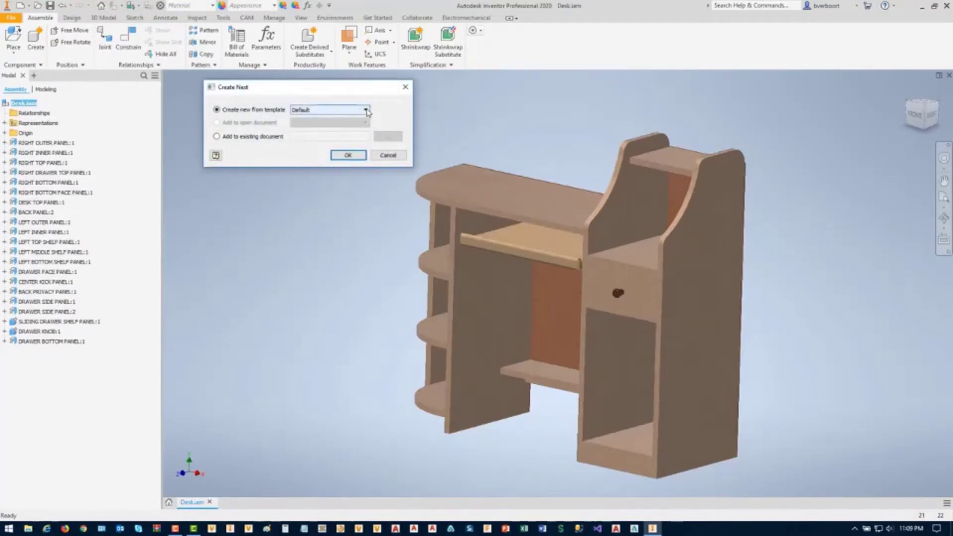
left_click(366, 111)
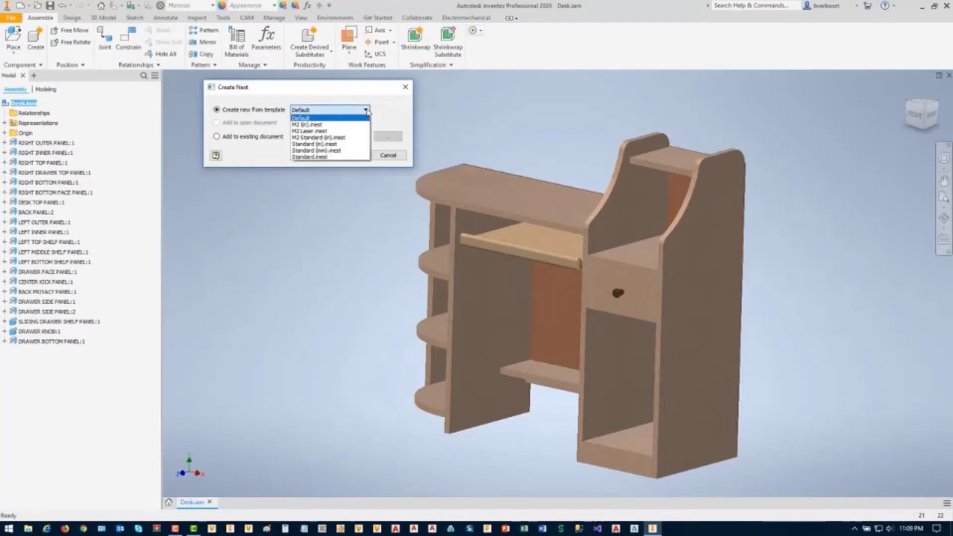
left_click(312, 125)
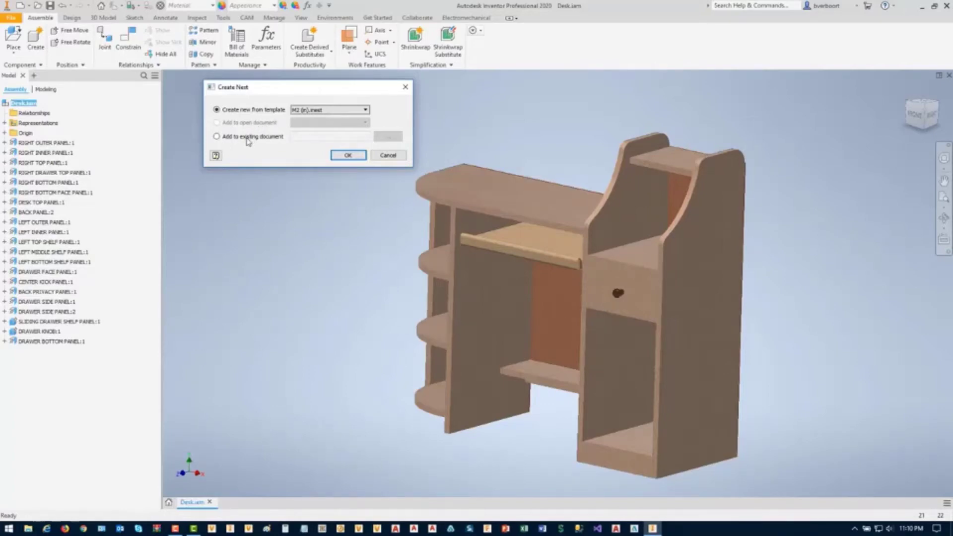
left_click(348, 156)
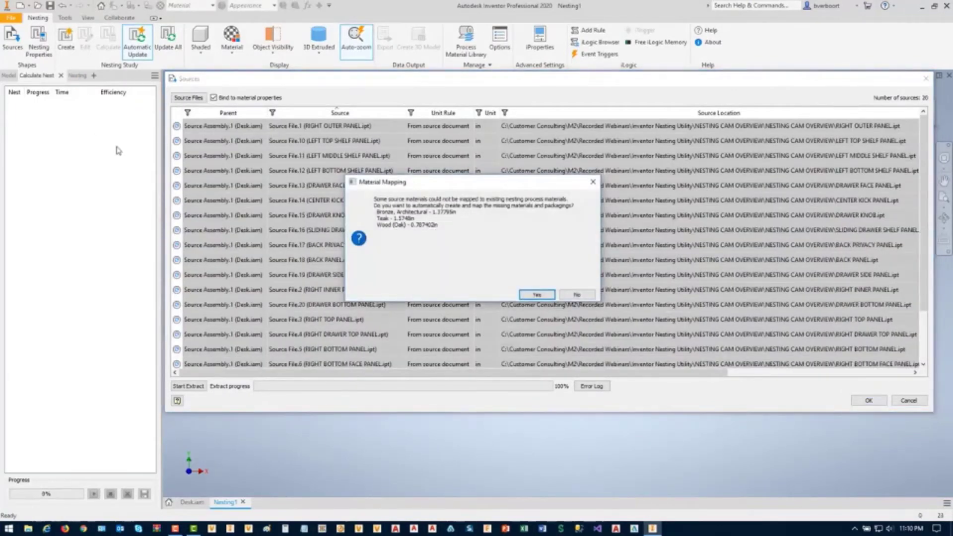
Automatically create and map the missing source materials and packagings, review the extracted source files, and accept them.
left_click(538, 296)
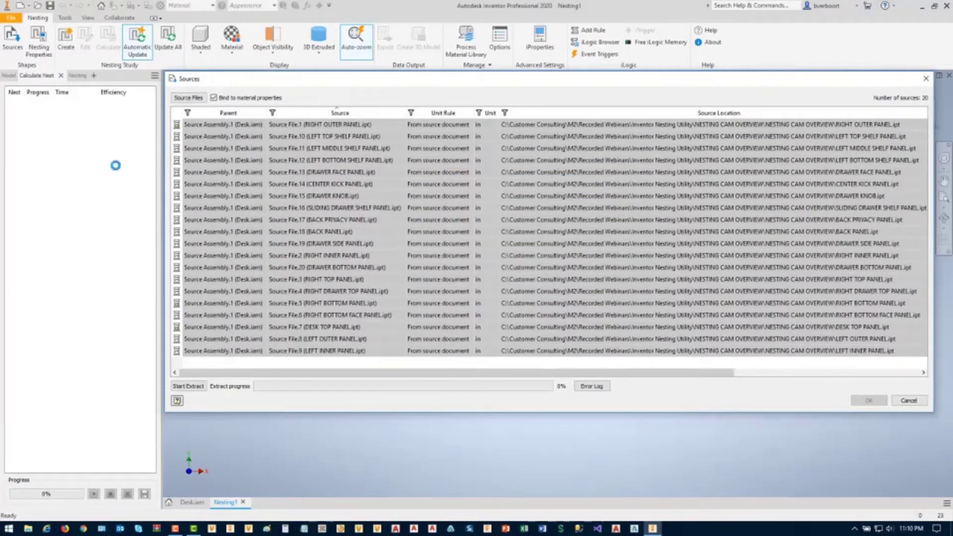
left_click(73, 76)
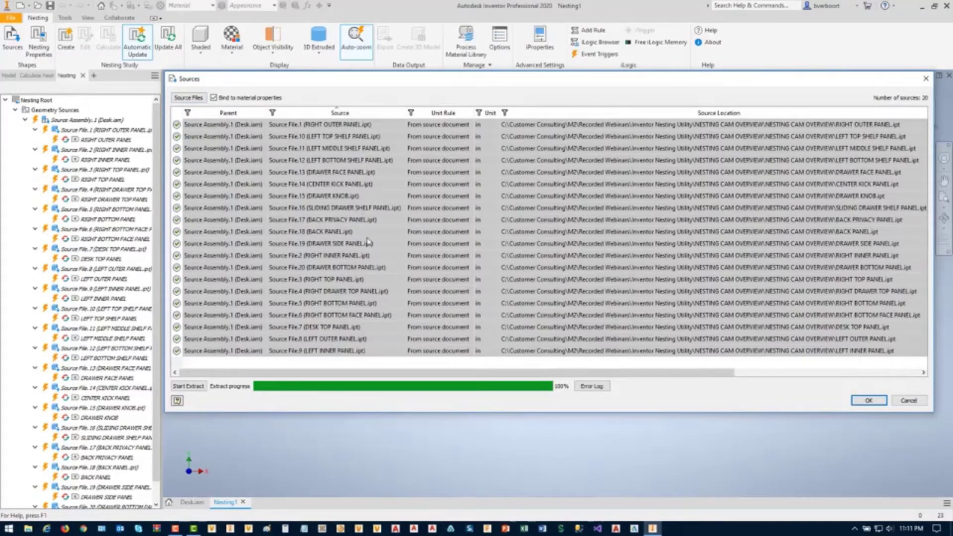
left_click_drag(528, 378, 725, 377)
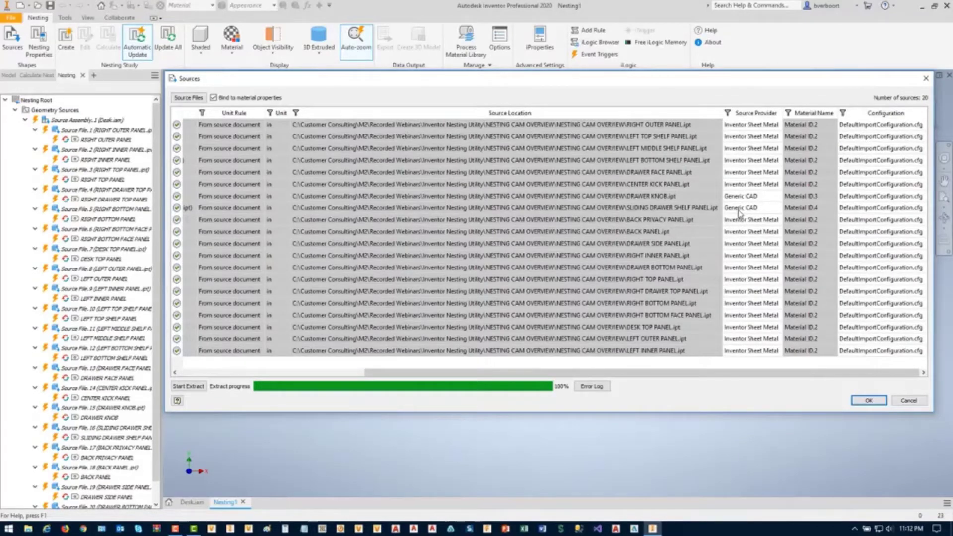
left_click(869, 400)
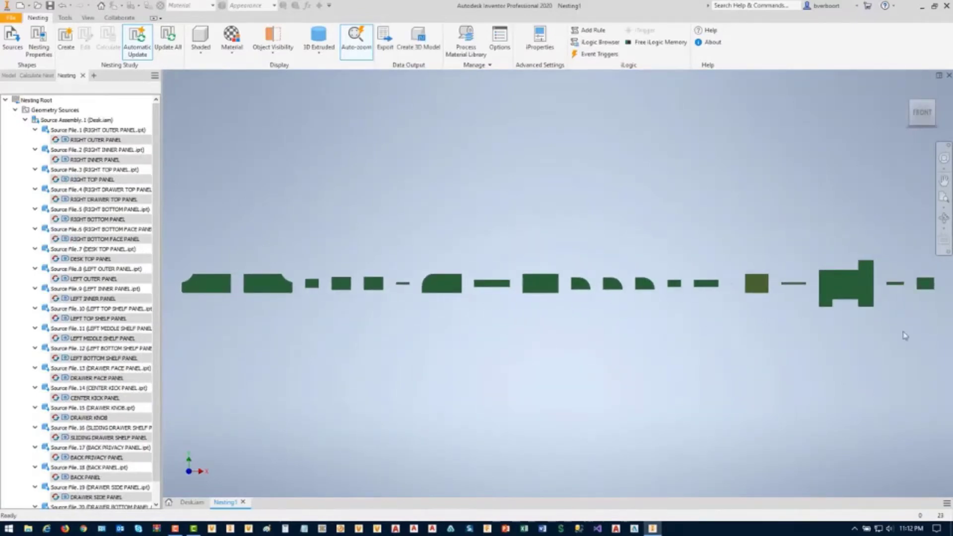
Try colouring the extracted parts by shape in an isometric view, and return to colouring by material.
left_click(908, 92)
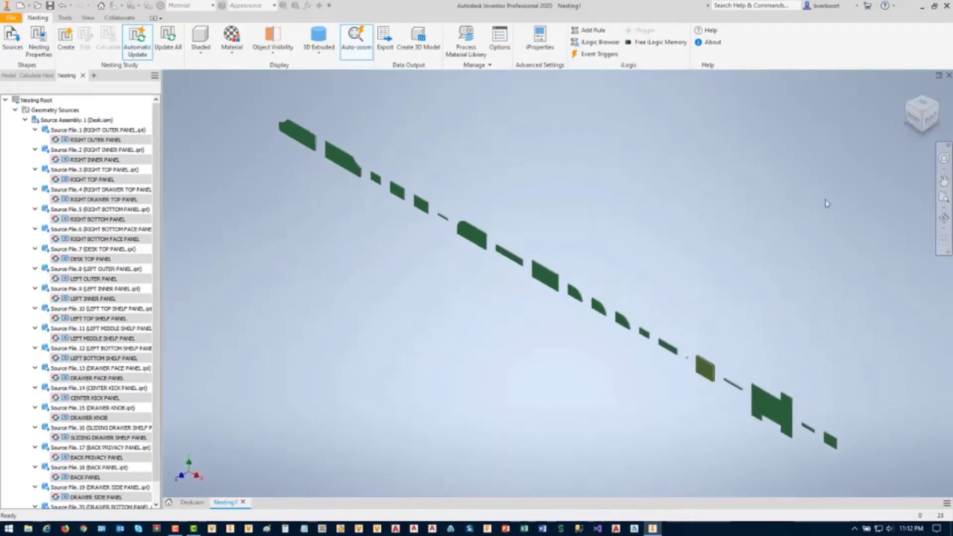
scroll(713, 394, "down", 5)
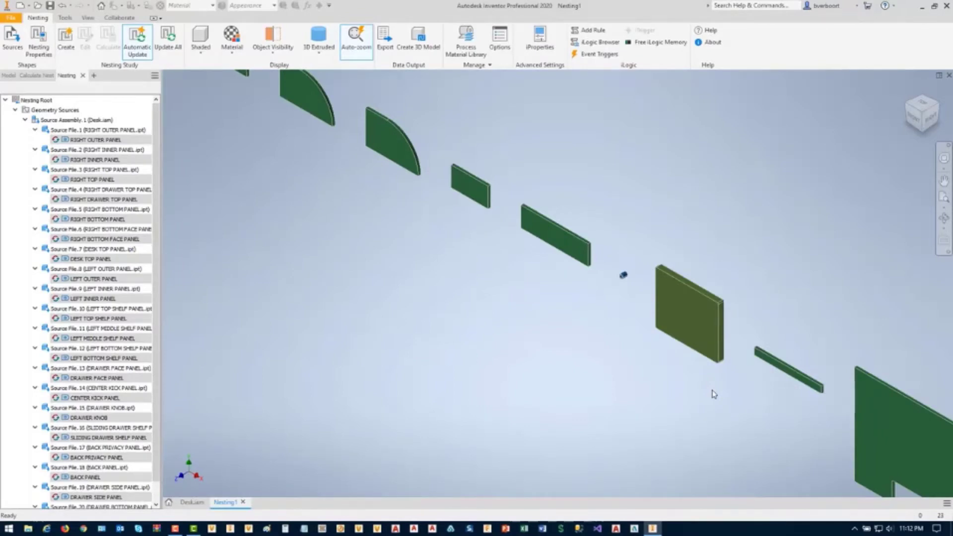
left_click(233, 51)
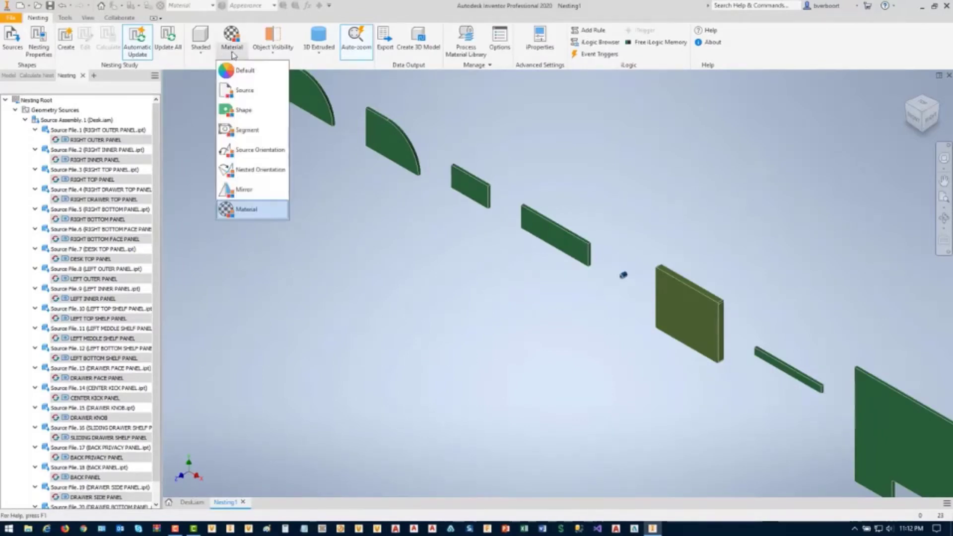
left_click(243, 111)
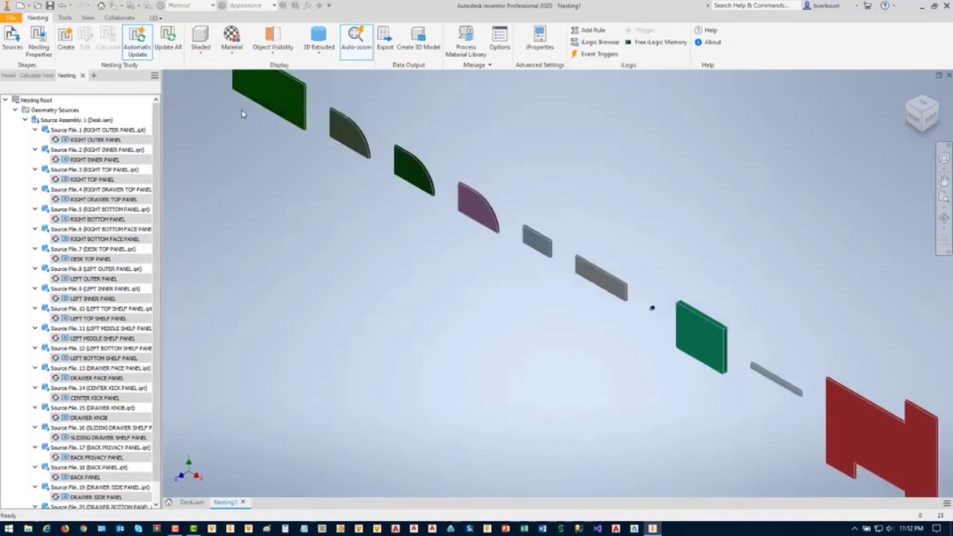
left_click(233, 52)
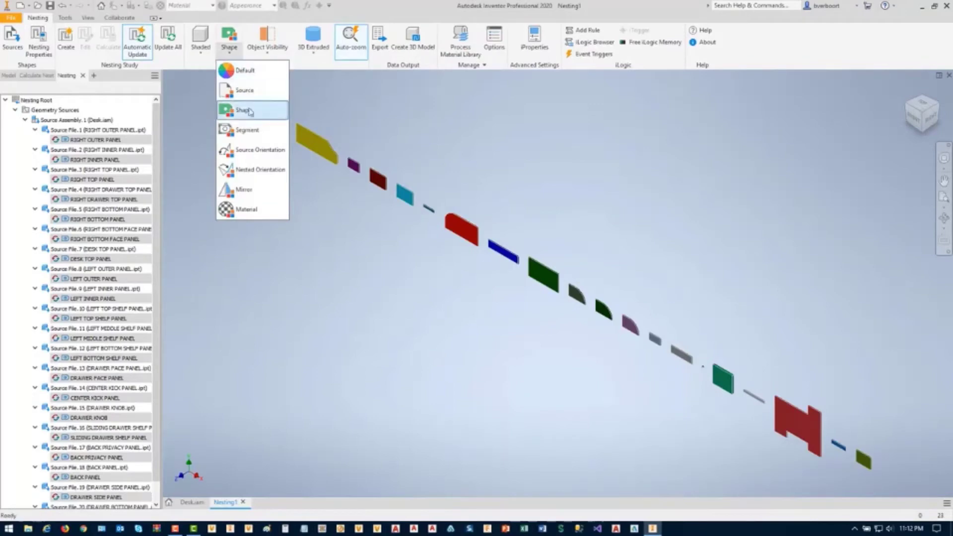
left_click(247, 217)
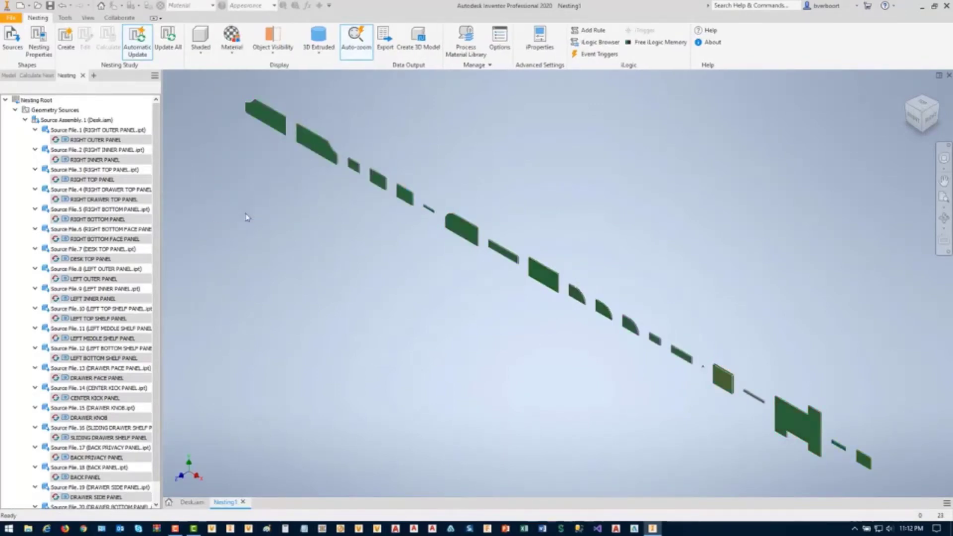
Inspect the extracted parts from the front and isometric views, and locate the sliding drawer shelf panel in the model.
left_click(912, 122)
scroll(690, 298, "up", 5)
middle_click_drag(448, 287, 494, 316)
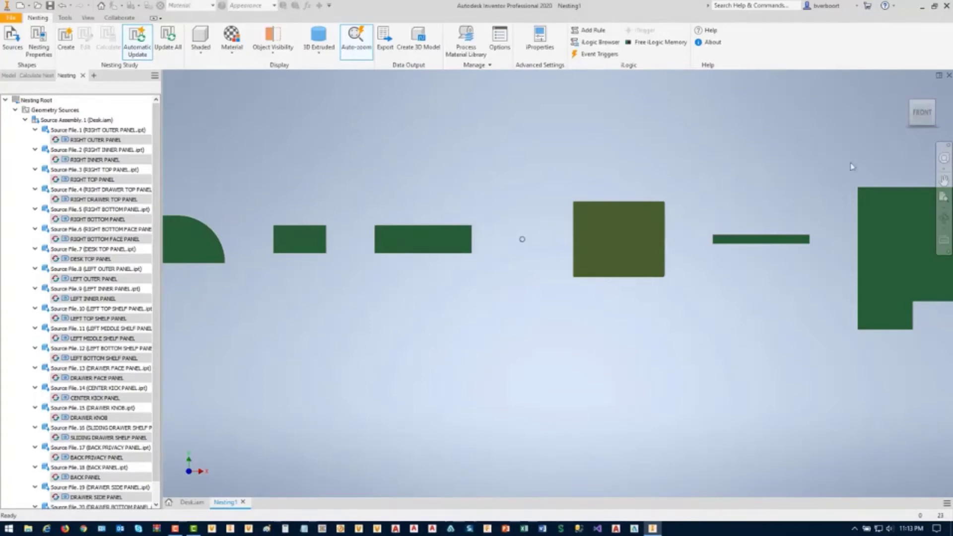
left_click(907, 93)
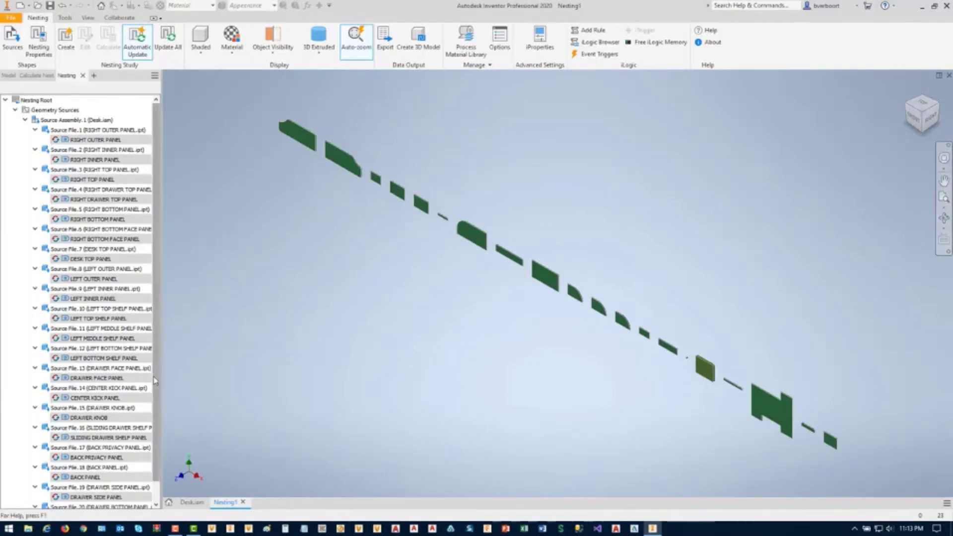
scroll(155, 381, "down", 1)
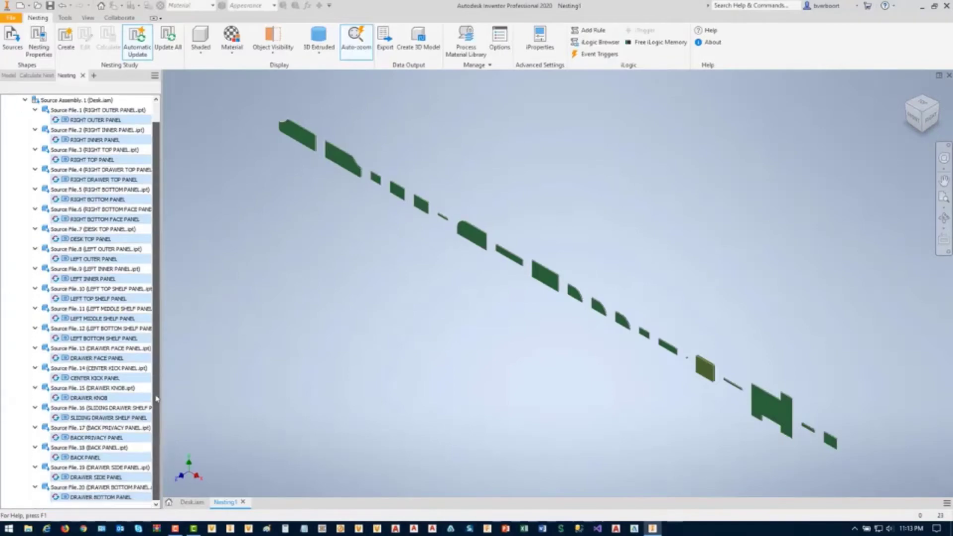
left_click(104, 419)
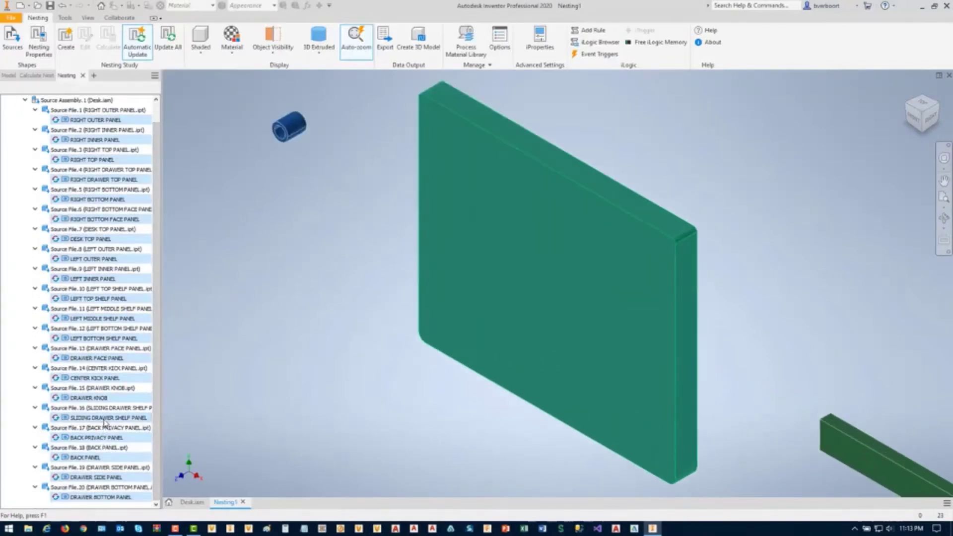
right_click(105, 419)
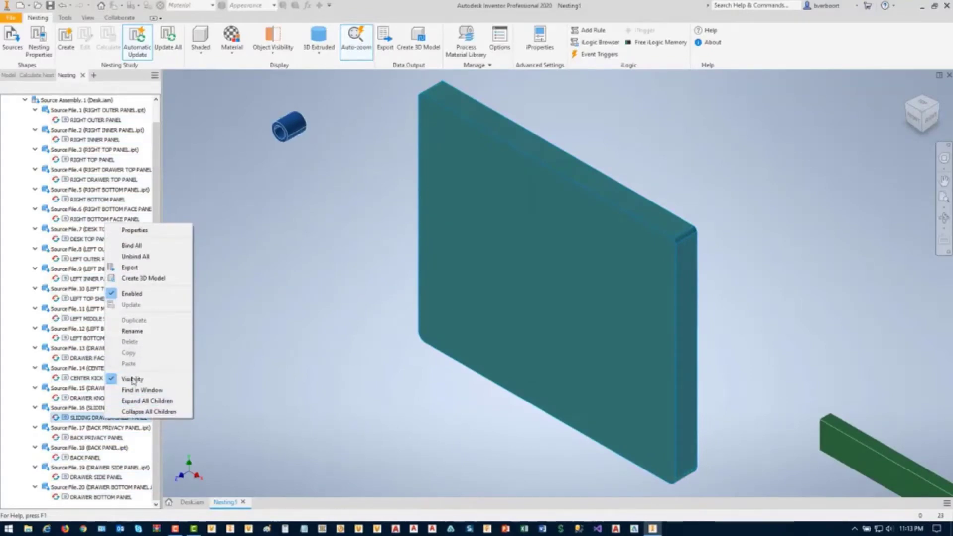
left_click(250, 372)
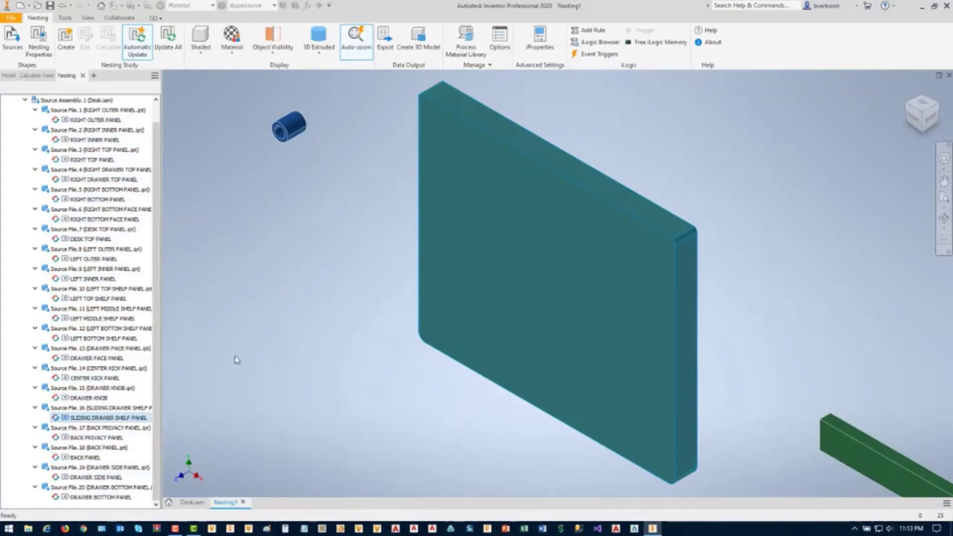
Start a new nesting study with a multi-value job quantity, keeping the desk assembly's quantity at 1.
left_click(65, 45)
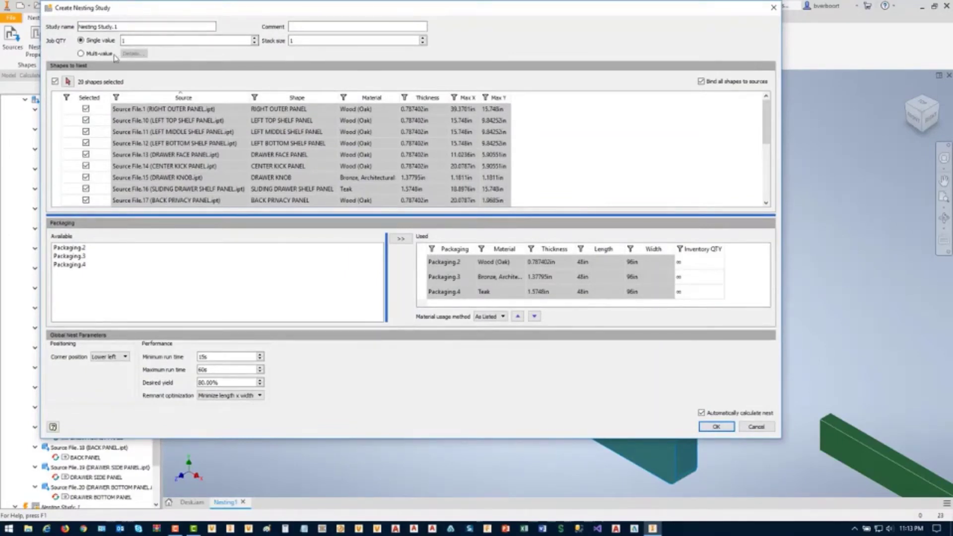
left_click(81, 54)
left_click(131, 54)
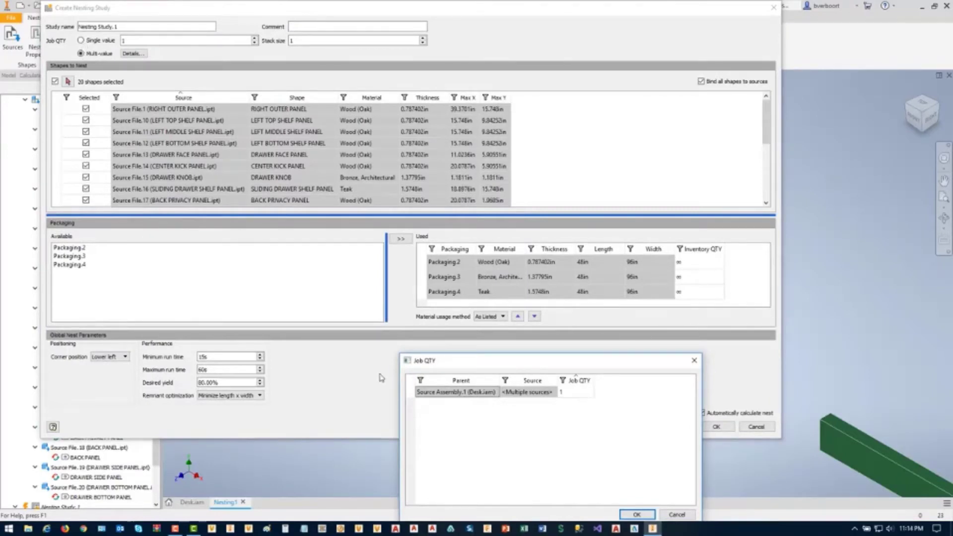
left_click(635, 515)
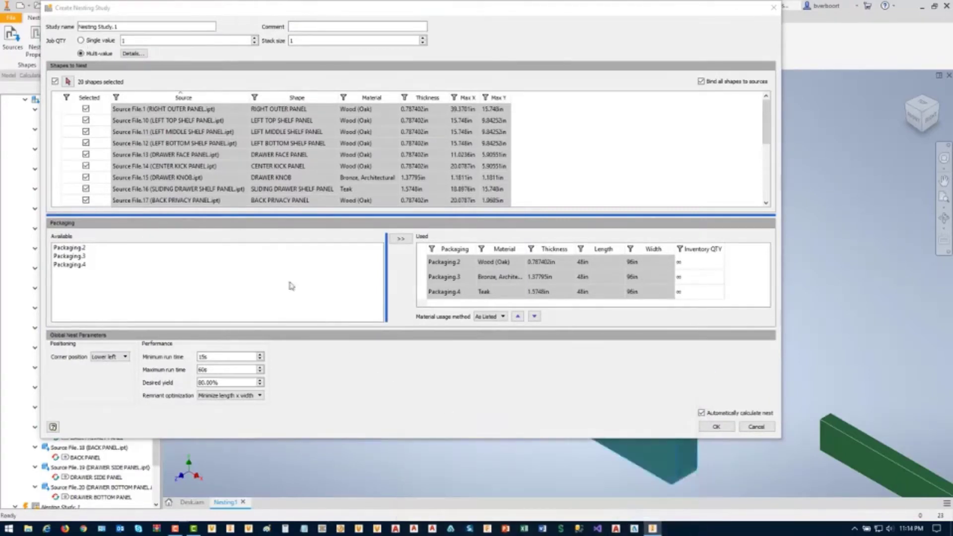
Keep the stack size at 1 and exclude the drawer knob and sliding drawer shelf panel from the shapes to nest.
left_click(309, 41)
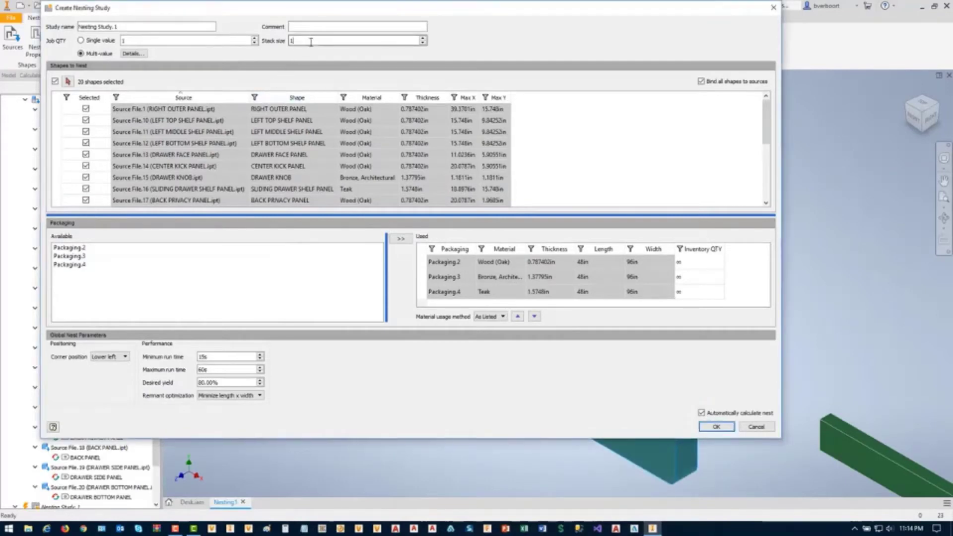
left_click(422, 39)
left_click(376, 42)
left_click(86, 177)
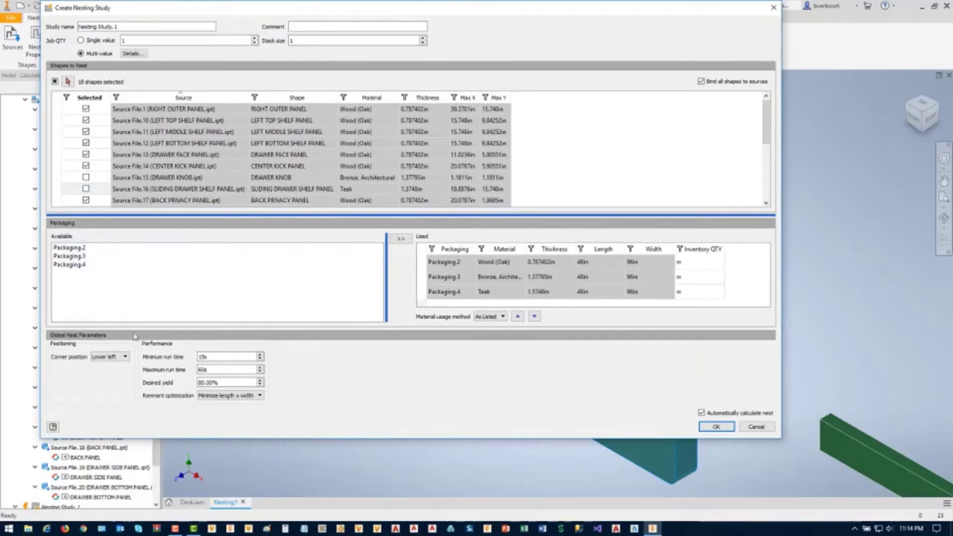
Keep the Lower left corner position and Minimize length x width remnant optimization, and create the automatically calculated nest.
left_click(125, 357)
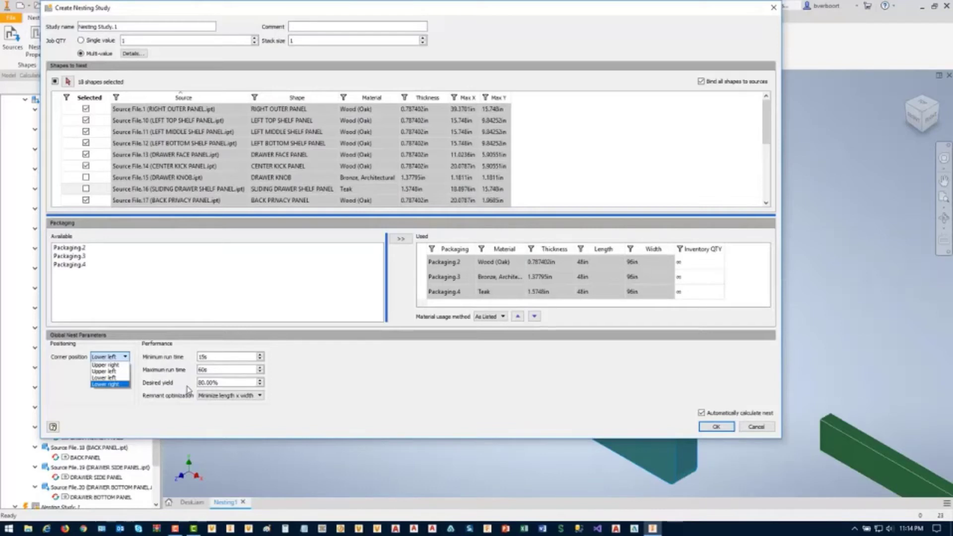
left_click(183, 411)
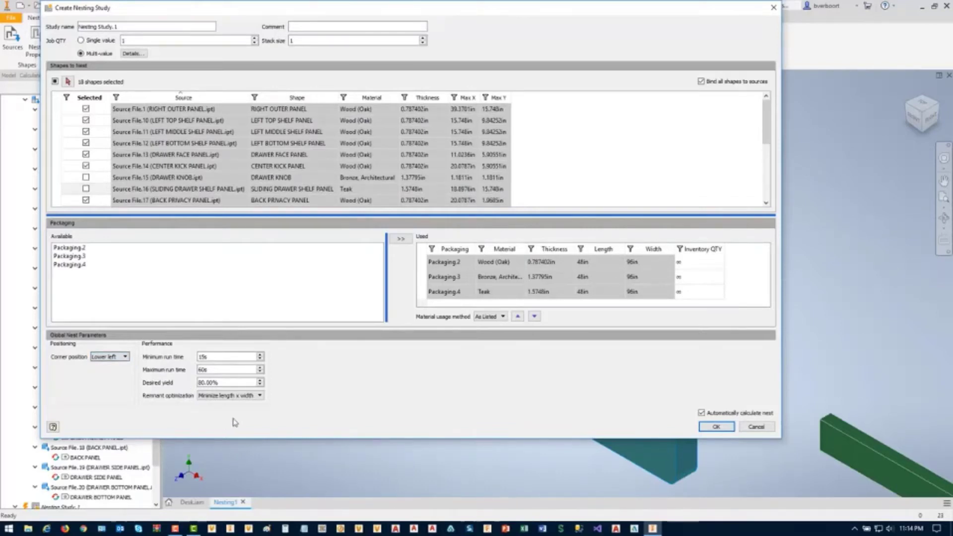
left_click(261, 395)
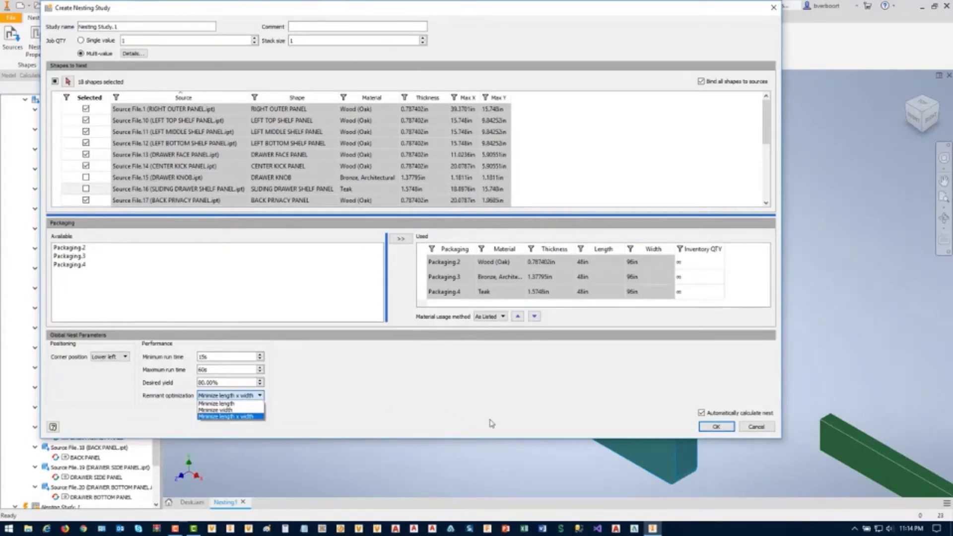
left_click(717, 427)
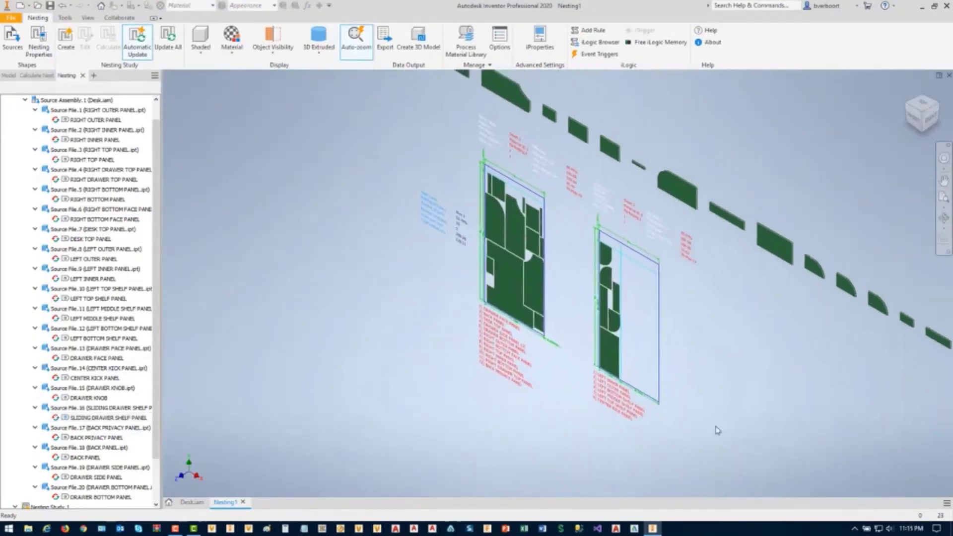
View the nested sheets from the front and colour the nested parts by shape.
left_click(917, 121)
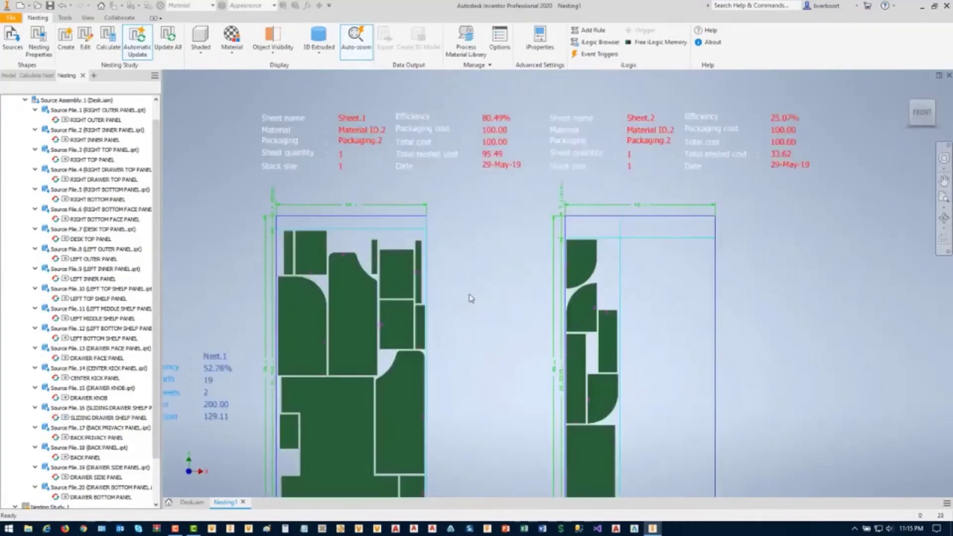
middle_click_drag(467, 298, 466, 260)
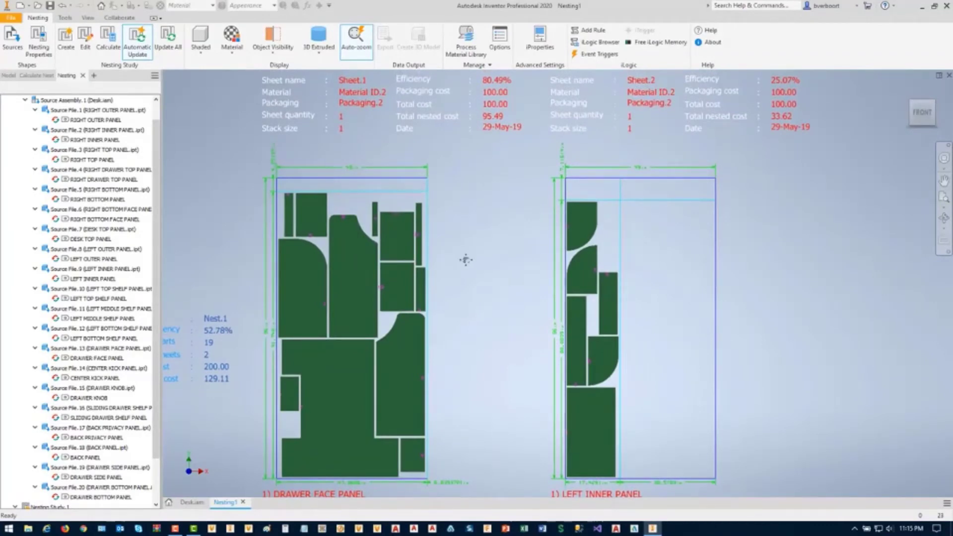
left_click(231, 59)
left_click(240, 116)
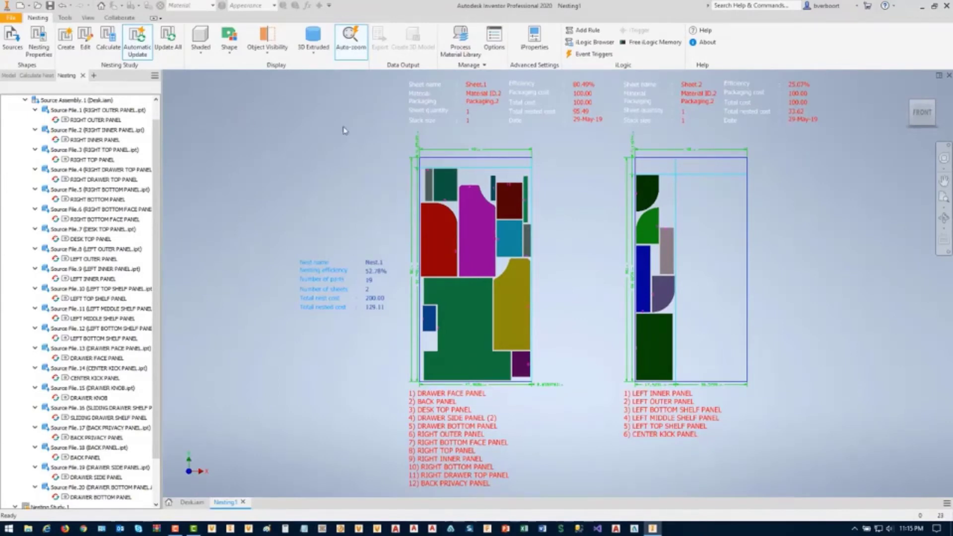
Open the process material library and examine the listed materials and the Material ID.2 name.
left_click(465, 52)
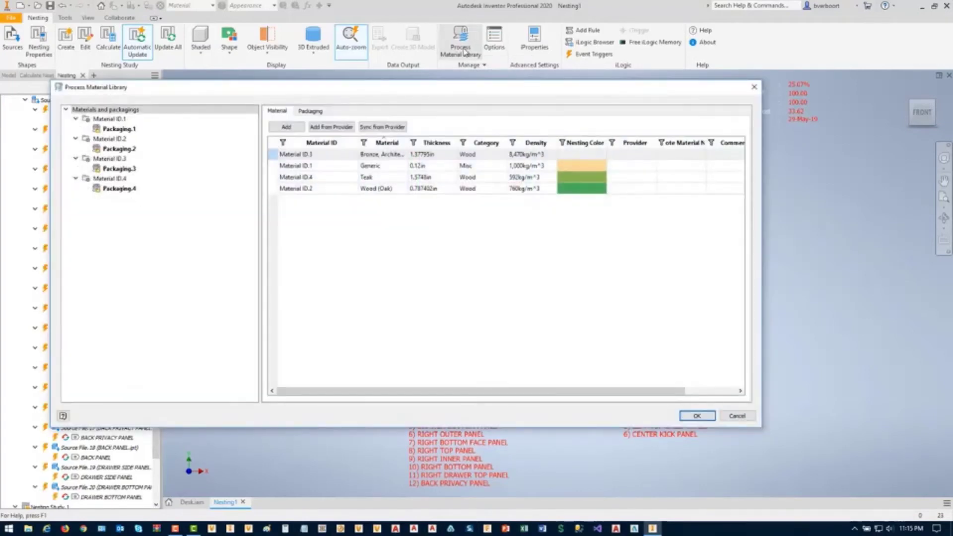
left_click_drag(415, 96, 424, 153)
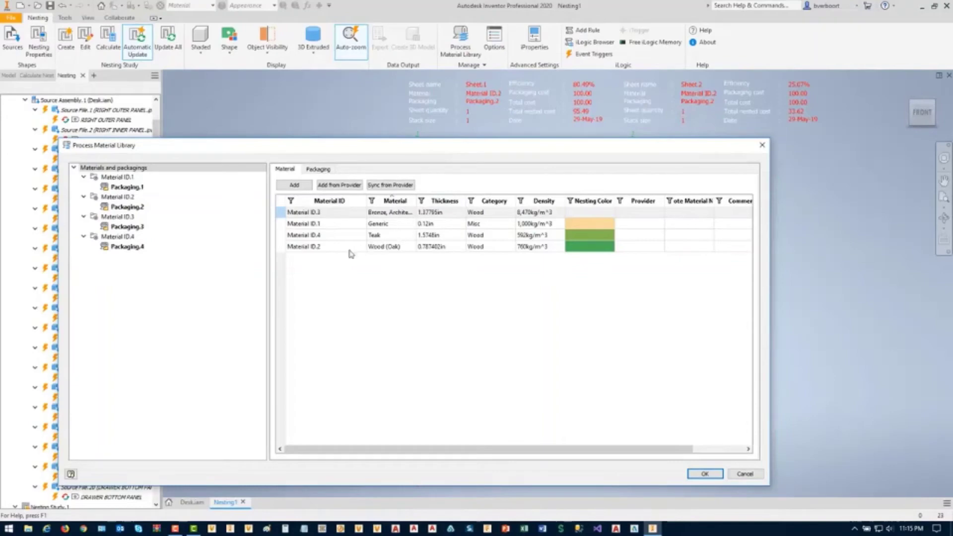
double_click(300, 247)
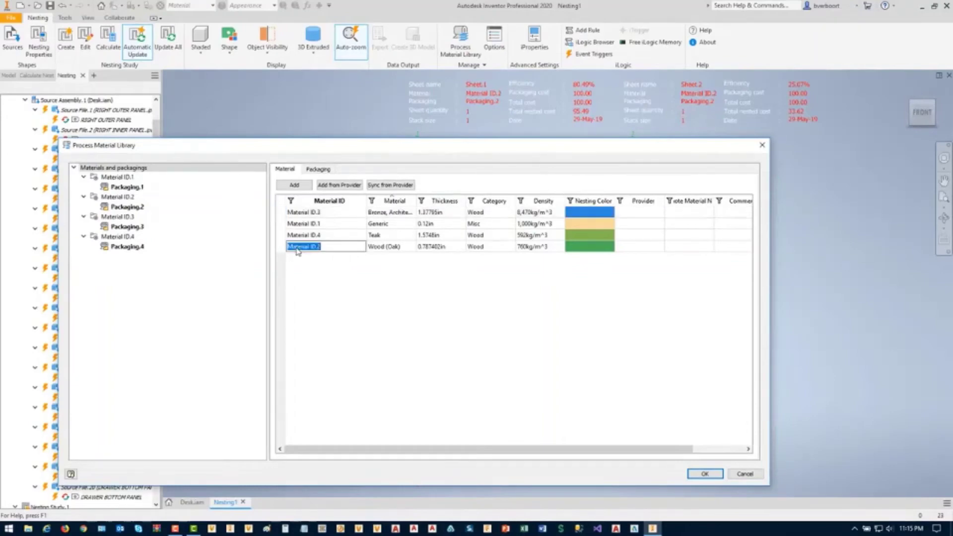
right_click(298, 249)
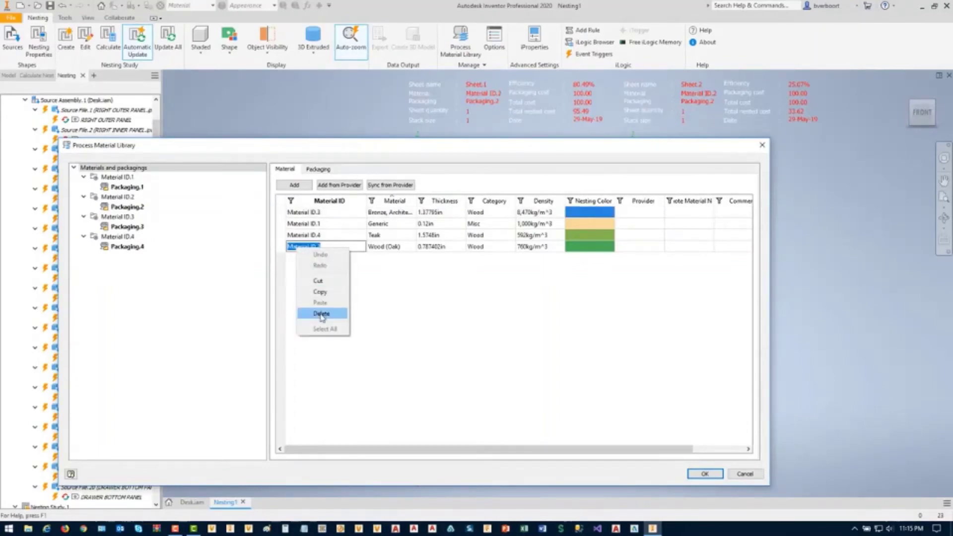
left_click(328, 368)
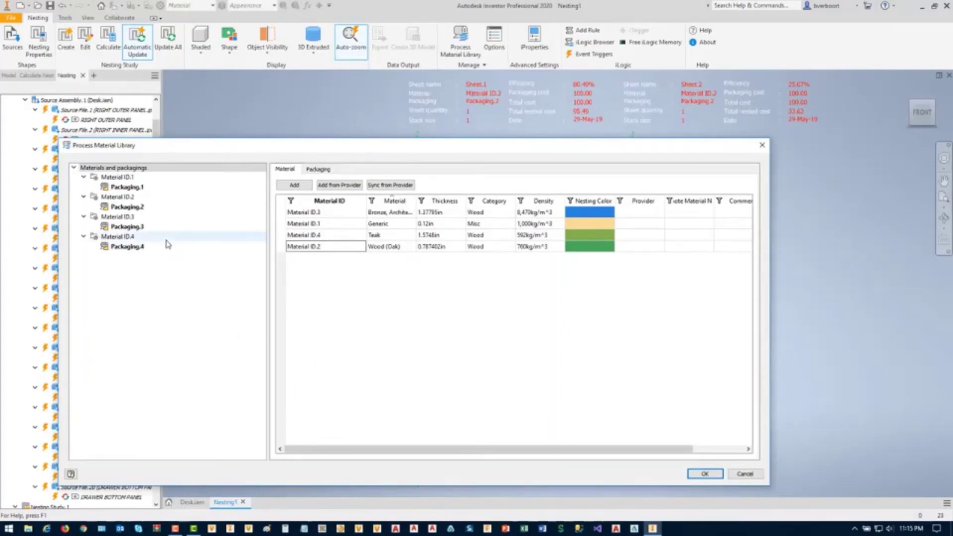
Review the properties of Material ID.1 and Material ID.3 and the sheet size and cost settings of Packaging.1 and Packaging.2.
left_click(122, 178)
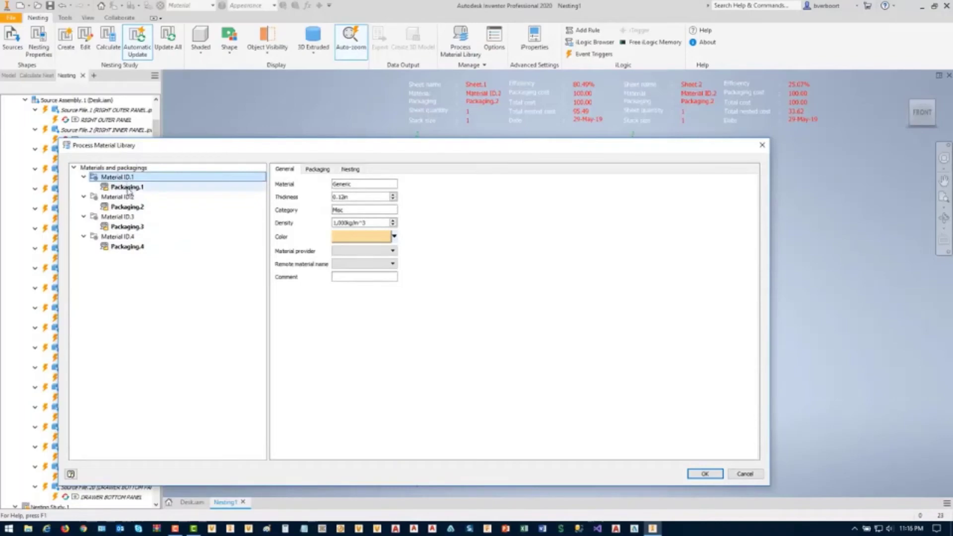
left_click(323, 170)
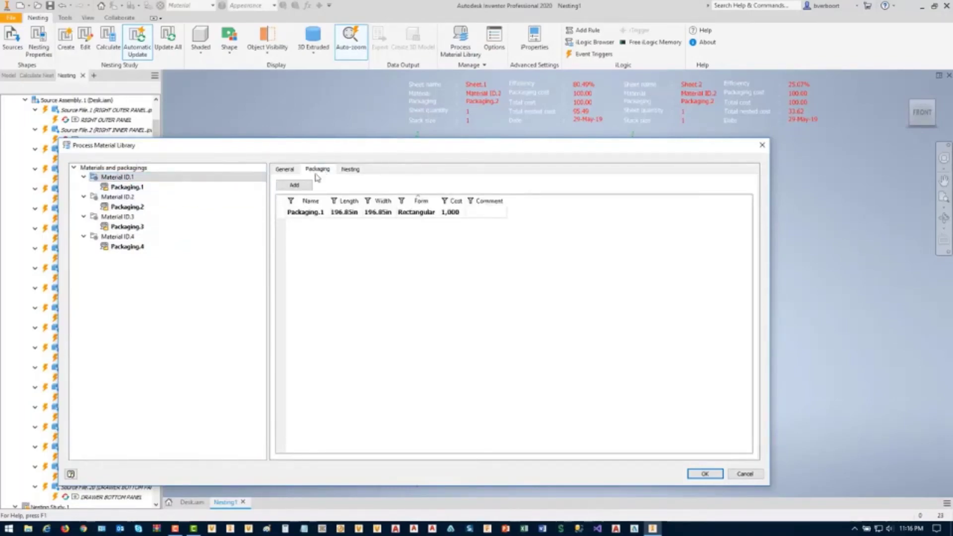
left_click(128, 189)
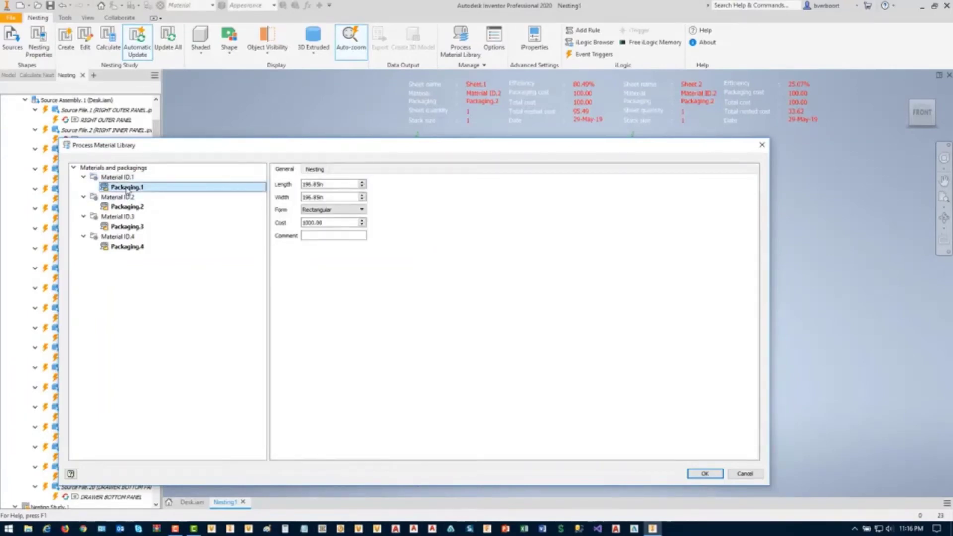
left_click(124, 220)
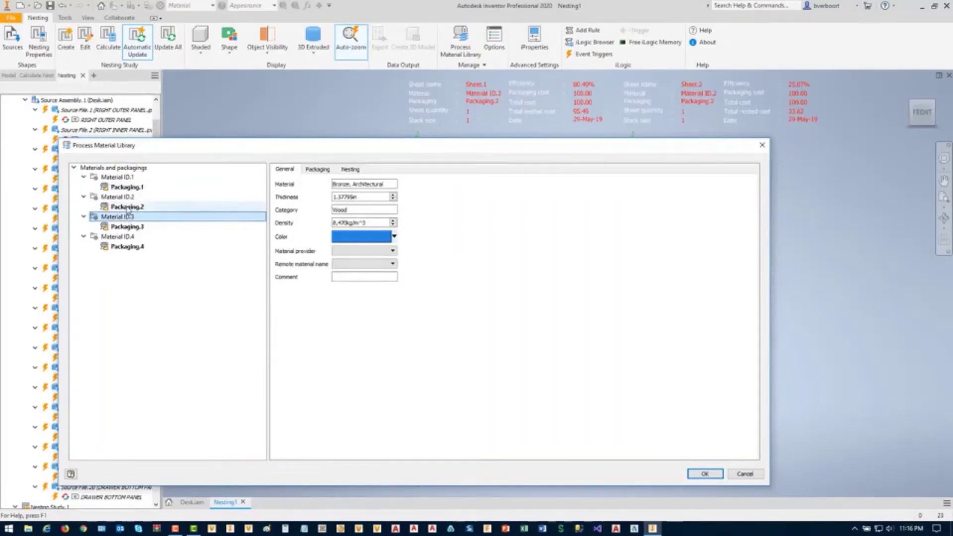
left_click(128, 208)
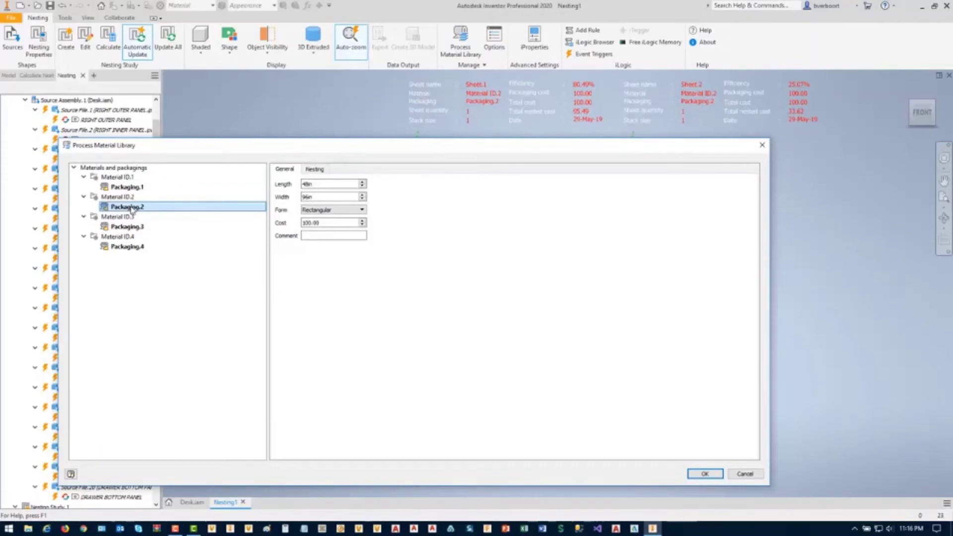
left_click_drag(208, 149, 224, 119)
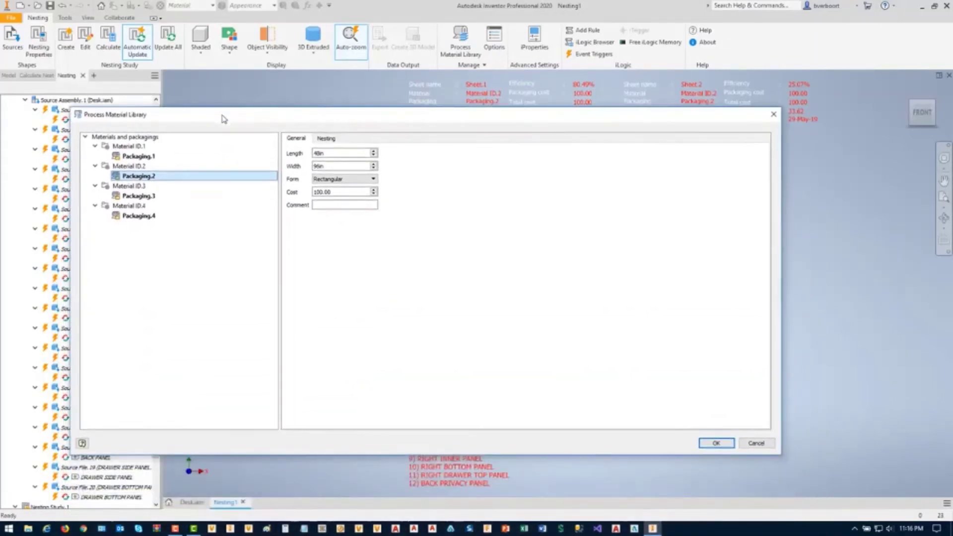
Compare the general properties of the four library materials and check the packaging assigned to Material ID.3.
left_click(129, 206)
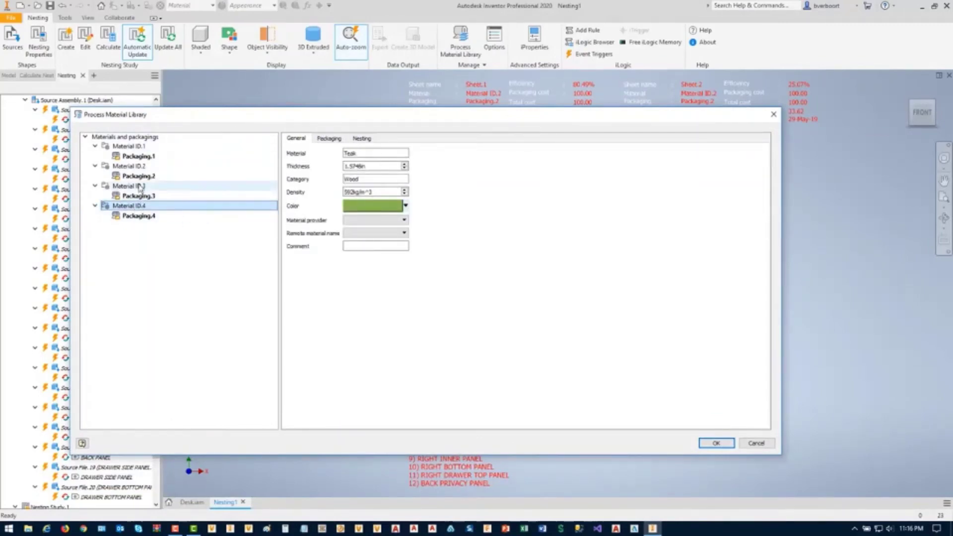
left_click(141, 187)
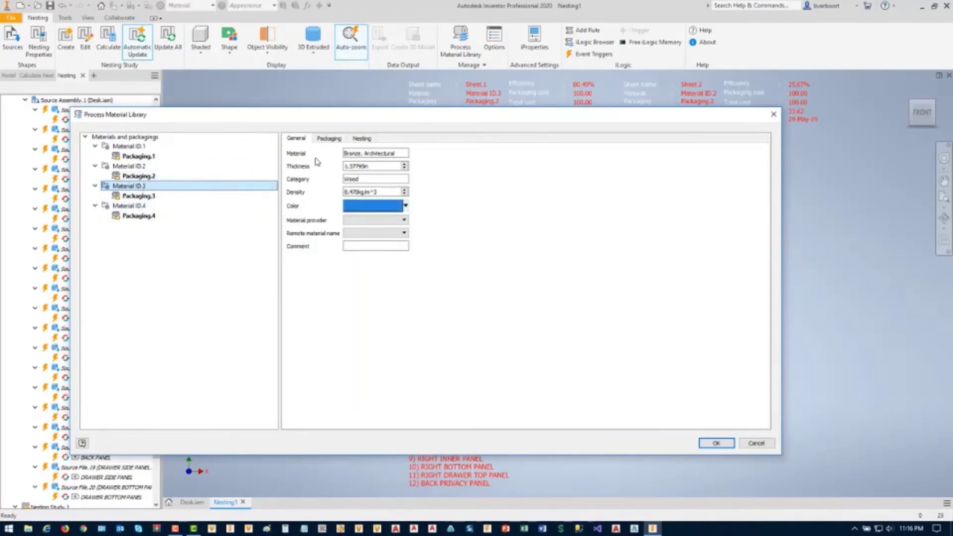
left_click(328, 139)
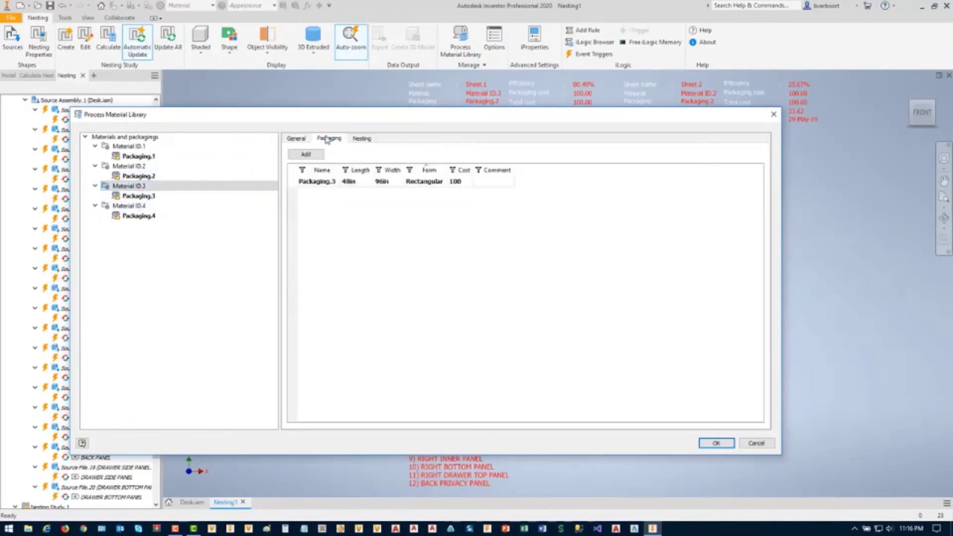
left_click(296, 140)
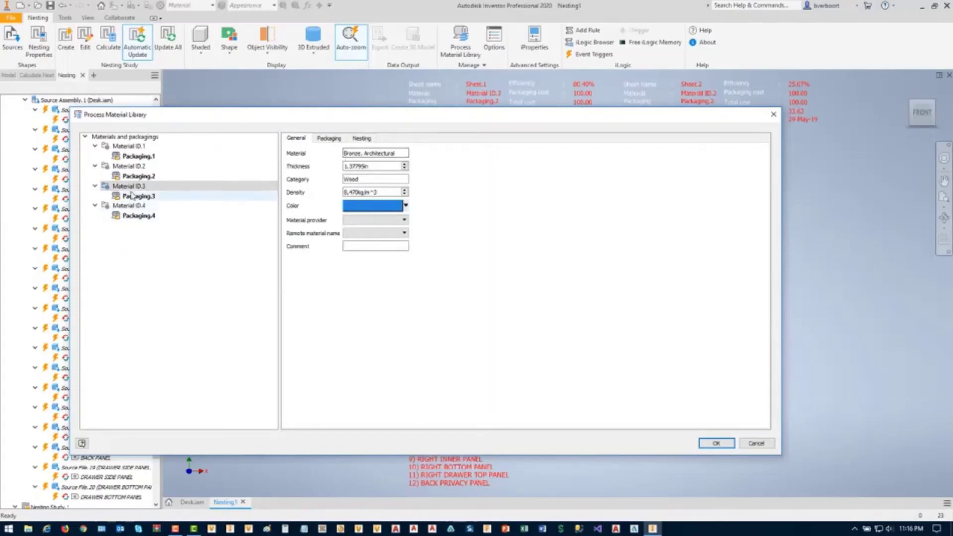
left_click(131, 148)
left_click(134, 168)
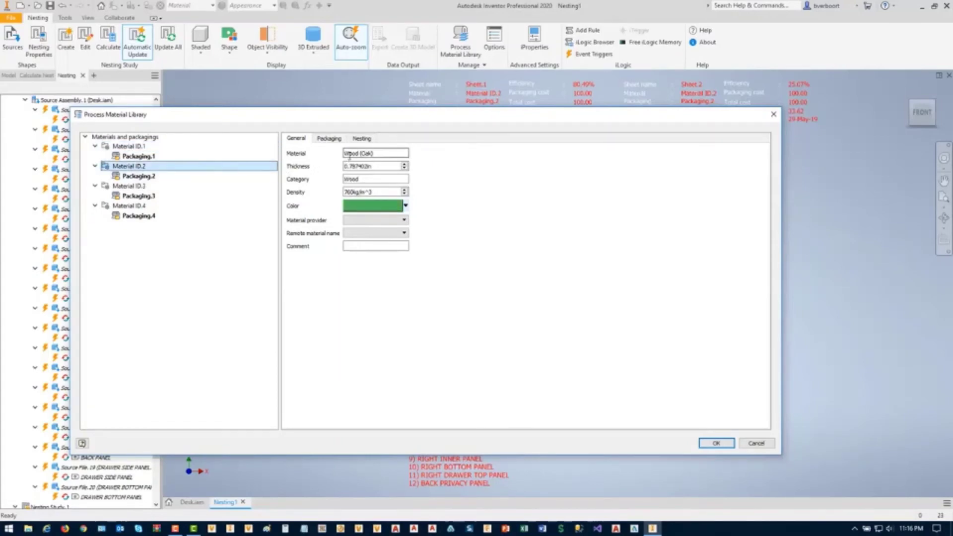
Set the width of Packaging.2 to 144 in and its cost to 200.00.
left_click(140, 177)
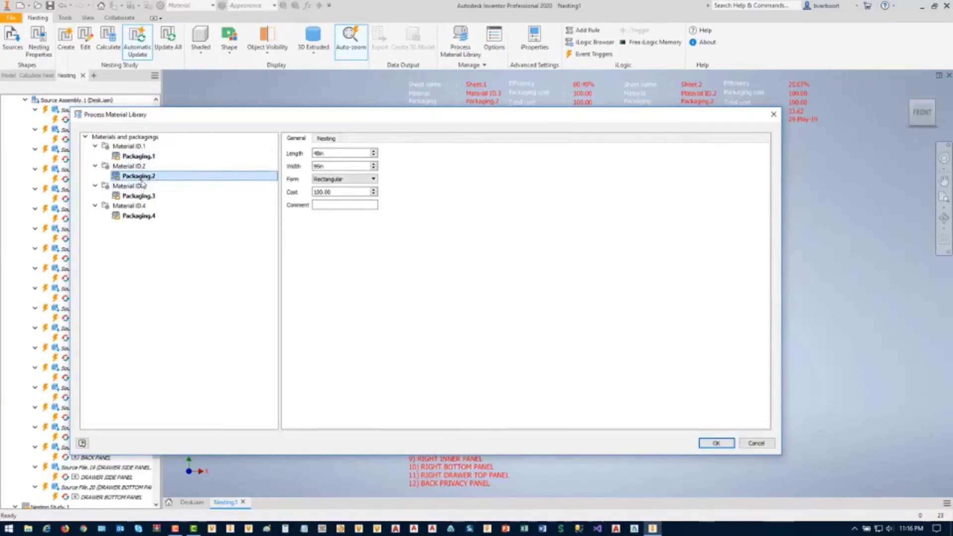
left_click(334, 167)
key("shift+Tab")
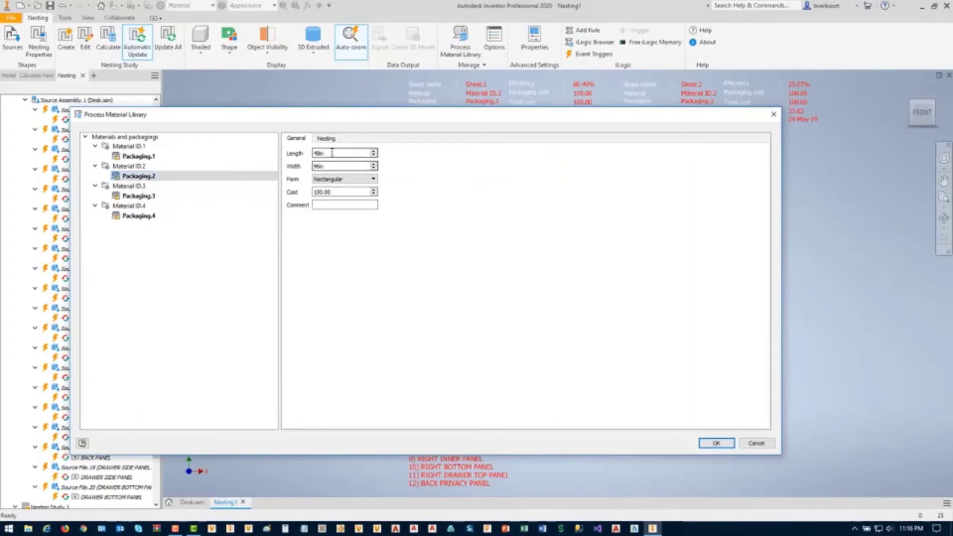
key("Tab")
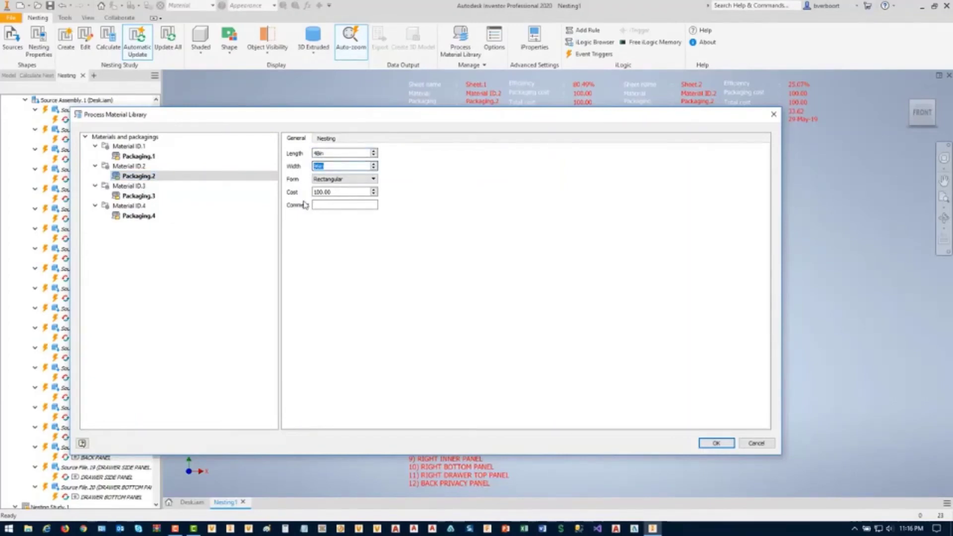
type("144in")
left_click_drag(343, 192, 307, 192)
type("2")
left_click(324, 227)
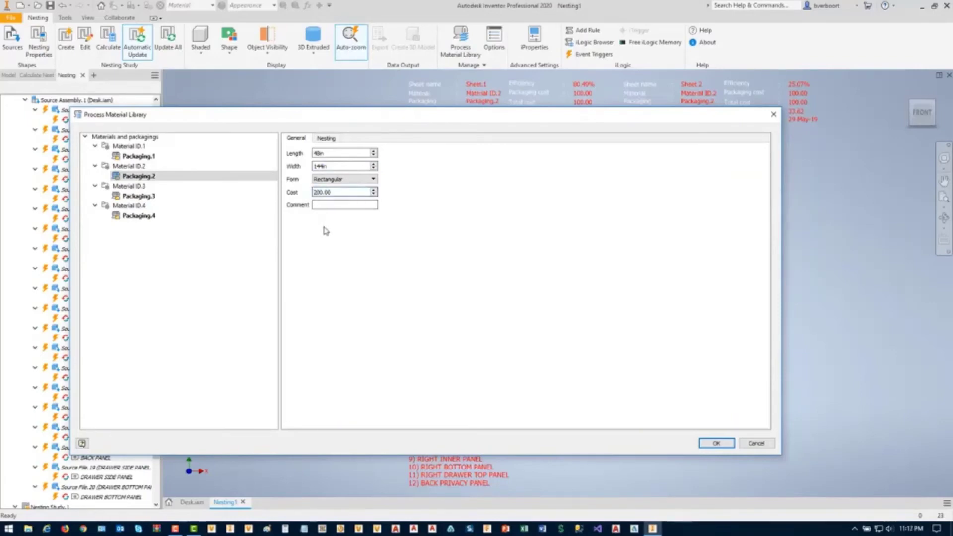
Check the trims of Packaging.2, keep Material ID.2's item separation at 0.5 in, and apply the process material library changes.
left_click(327, 138)
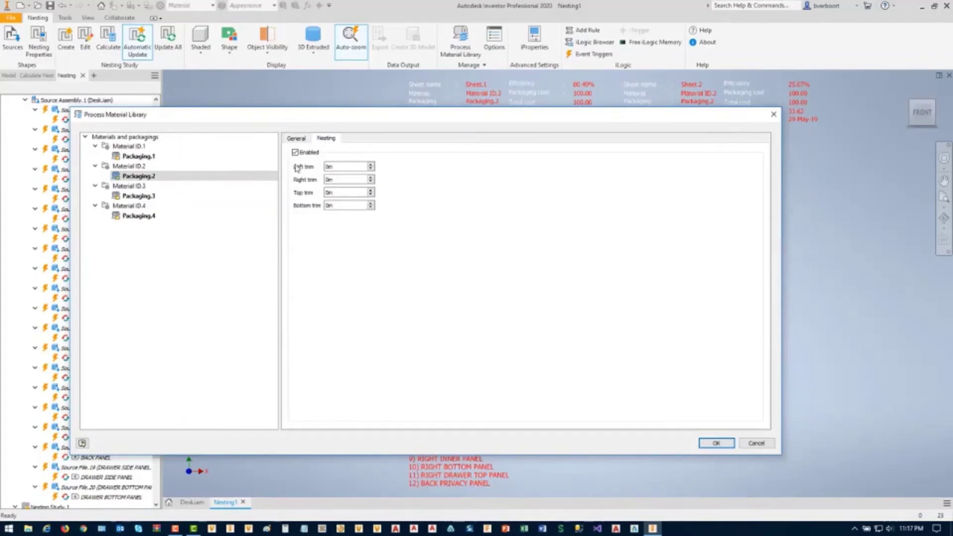
left_click(136, 168)
left_click(364, 139)
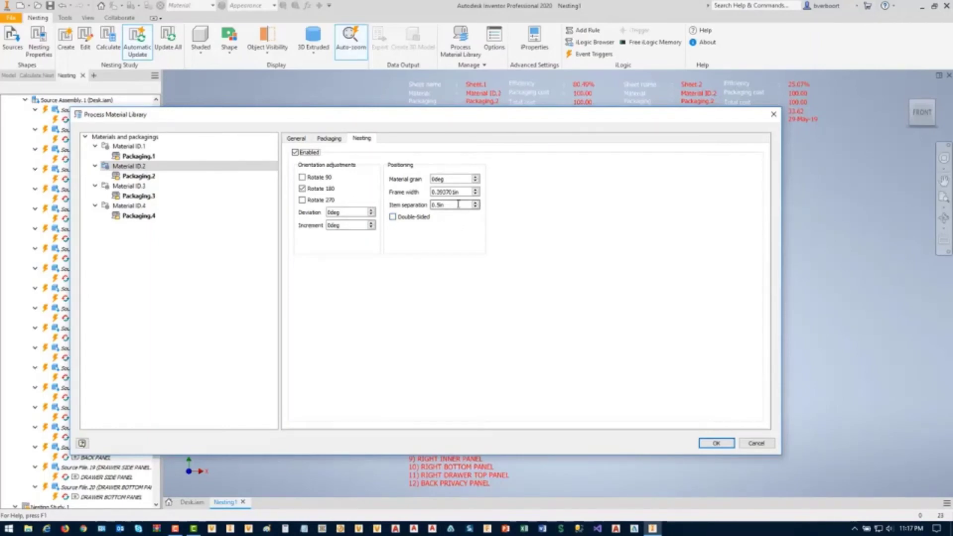
left_click_drag(446, 205, 431, 207)
left_click(445, 235)
left_click(717, 442)
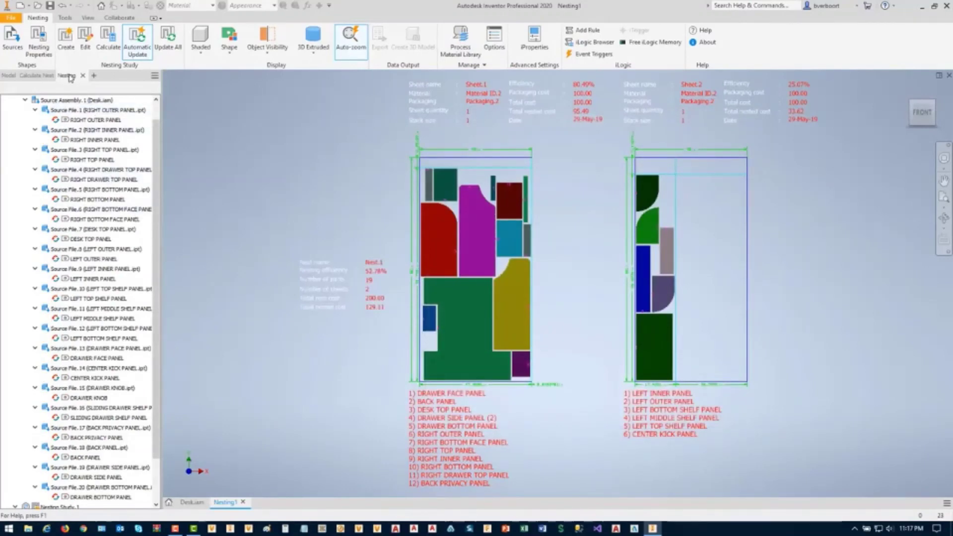
Recalculate the nest with the updated packaging and inspect the resulting sheet layout and nest report.
left_click(36, 76)
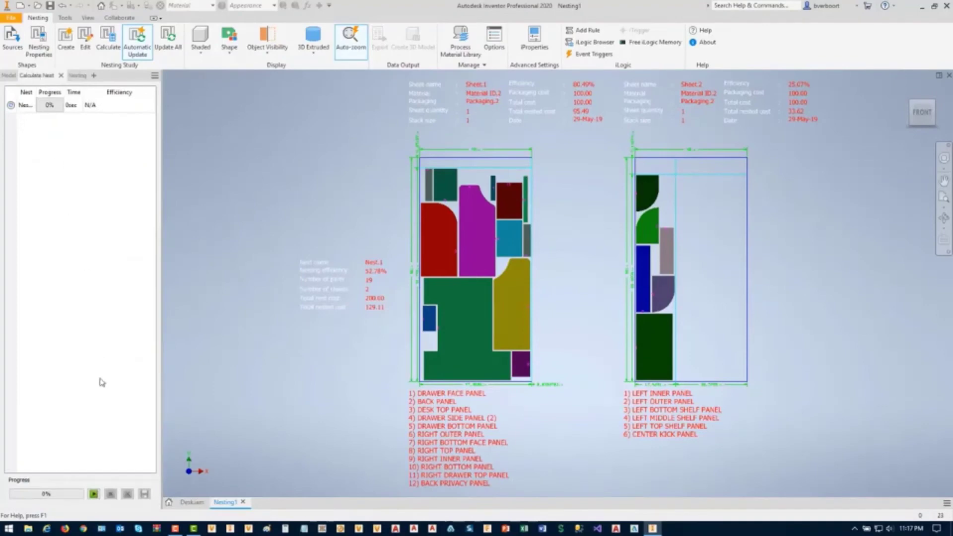
left_click(93, 494)
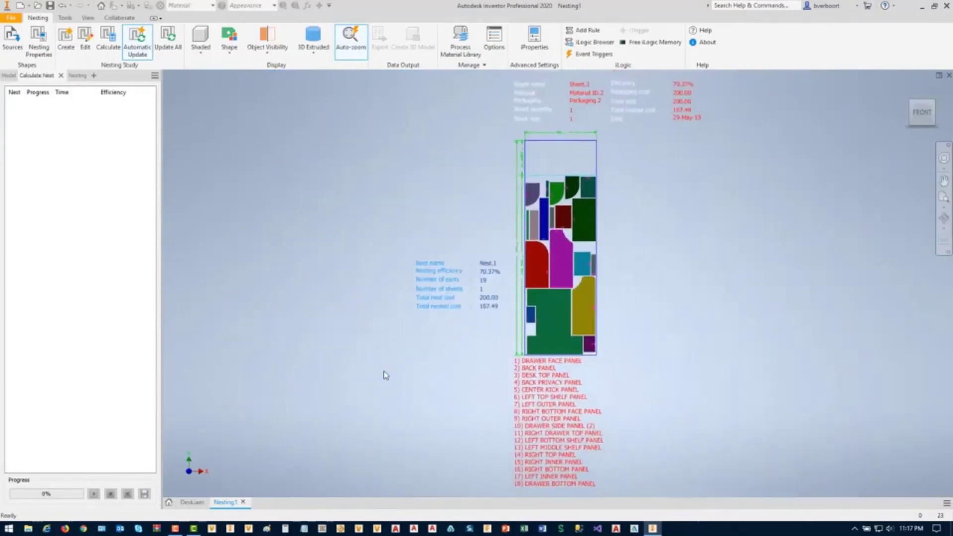
scroll(504, 295, "up", 3)
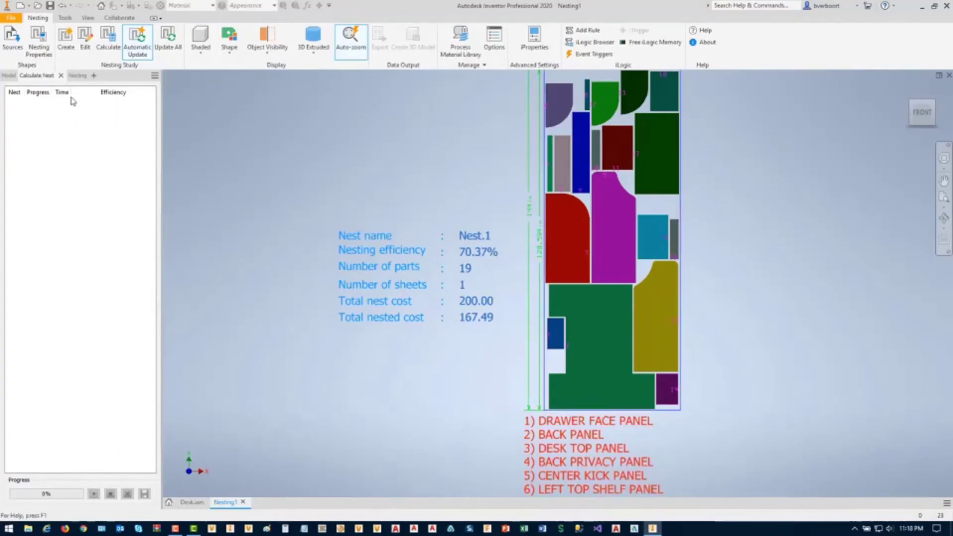
Open Nest.1 for editing to check its packaging, shapes and global parameters, and close it without changes.
left_click(78, 76)
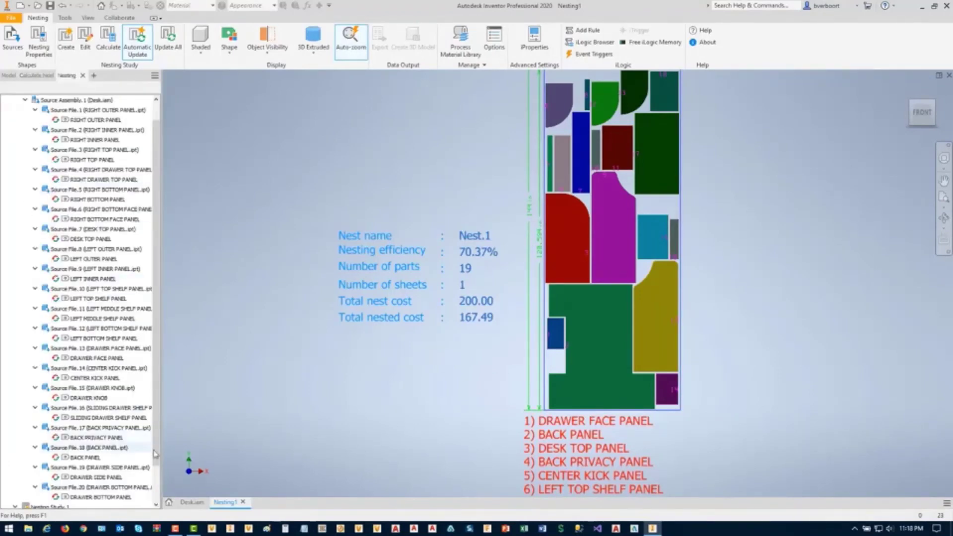
scroll(157, 470, "down", 3)
scroll(157, 470, "down", 1)
left_click(59, 478)
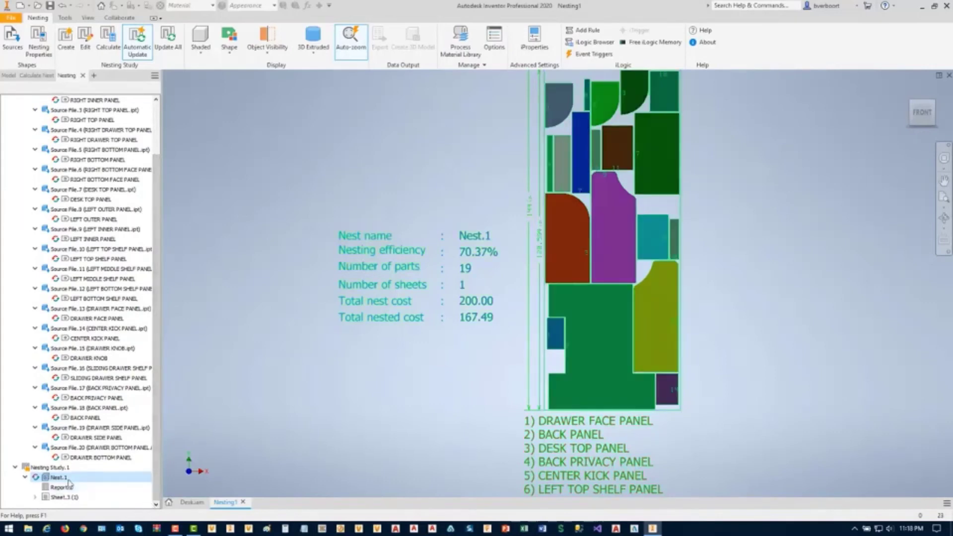
double_click(60, 478)
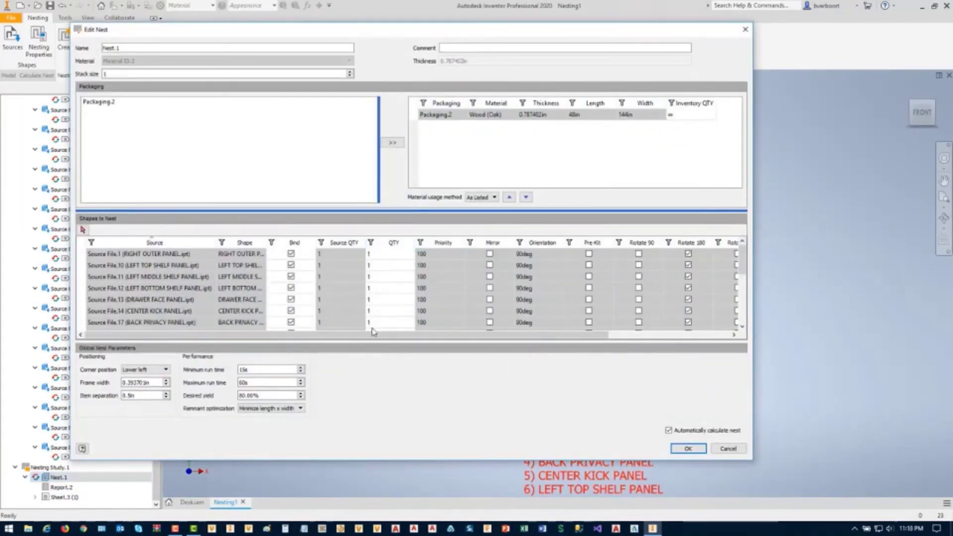
left_click(729, 449)
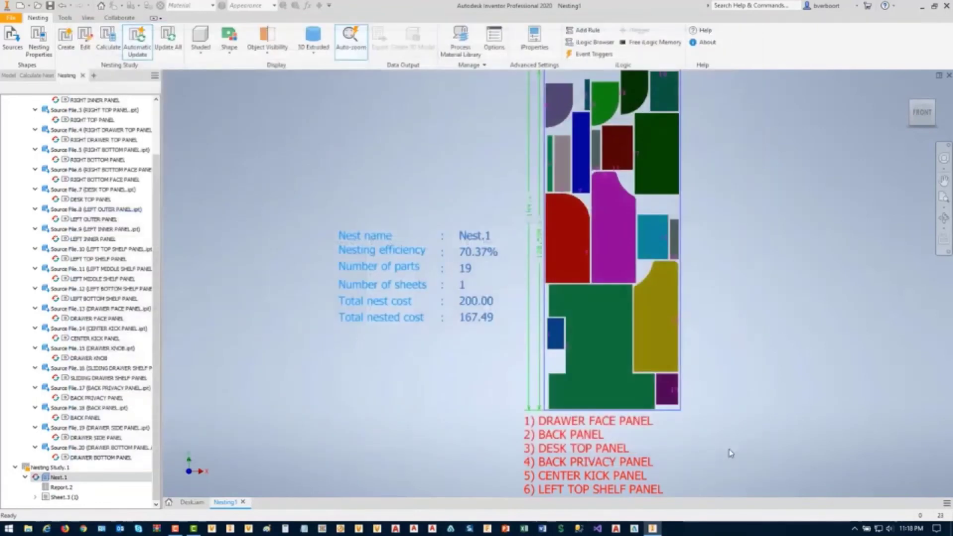
Select the nested sheet and view its export to an AutoCAD DXF file, closing it without saving.
middle_click(370, 191)
middle_click(370, 191)
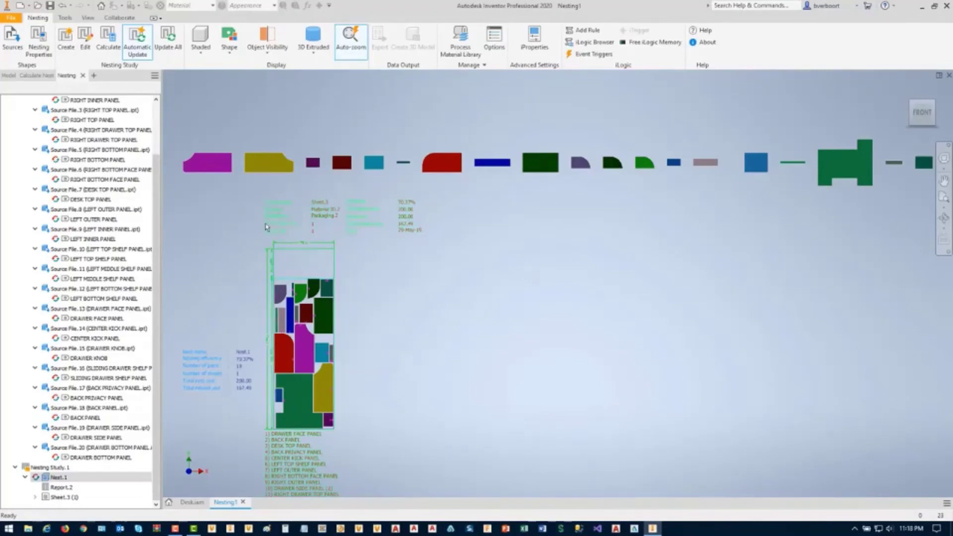
double_click(268, 294)
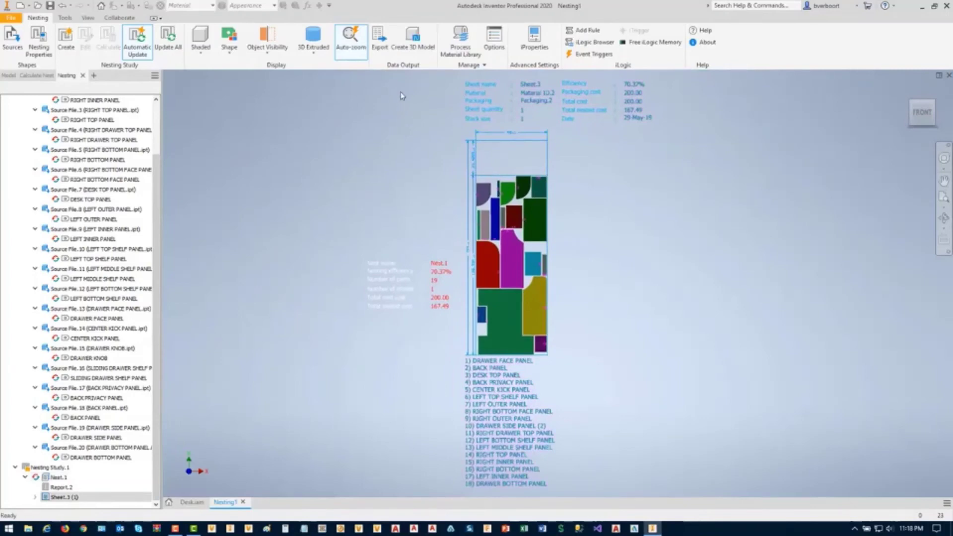
left_click(380, 52)
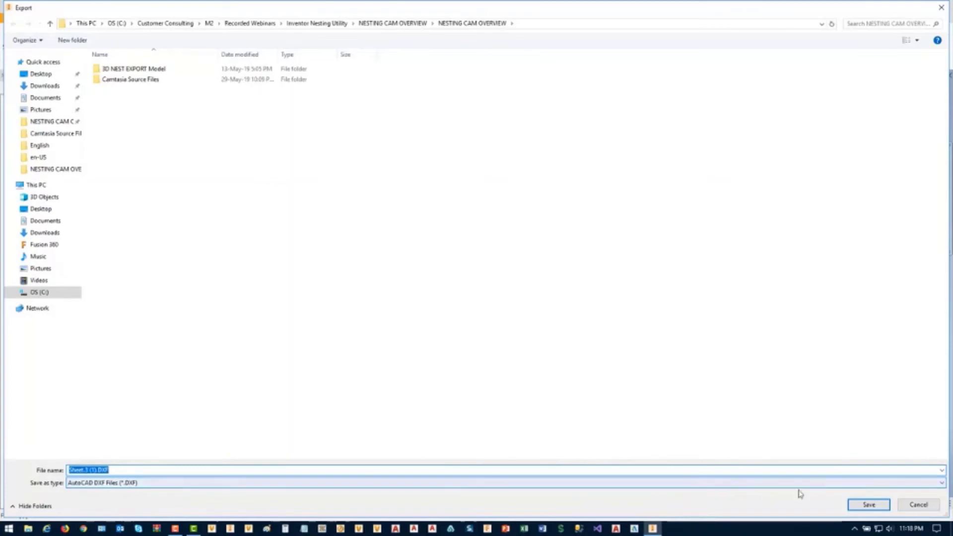
left_click(918, 507)
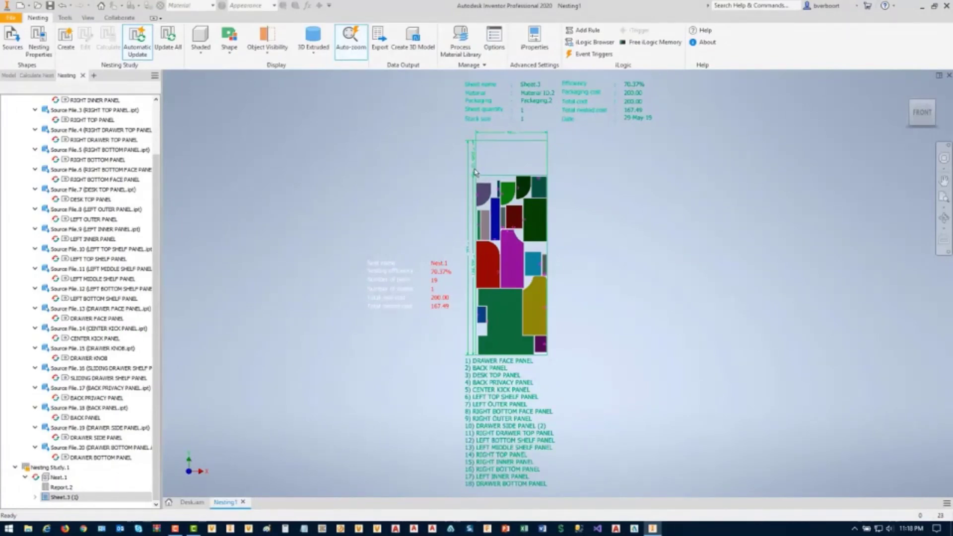
Create a 3D model of the nested sheet as a multi-body part file with the stock included.
left_click(411, 51)
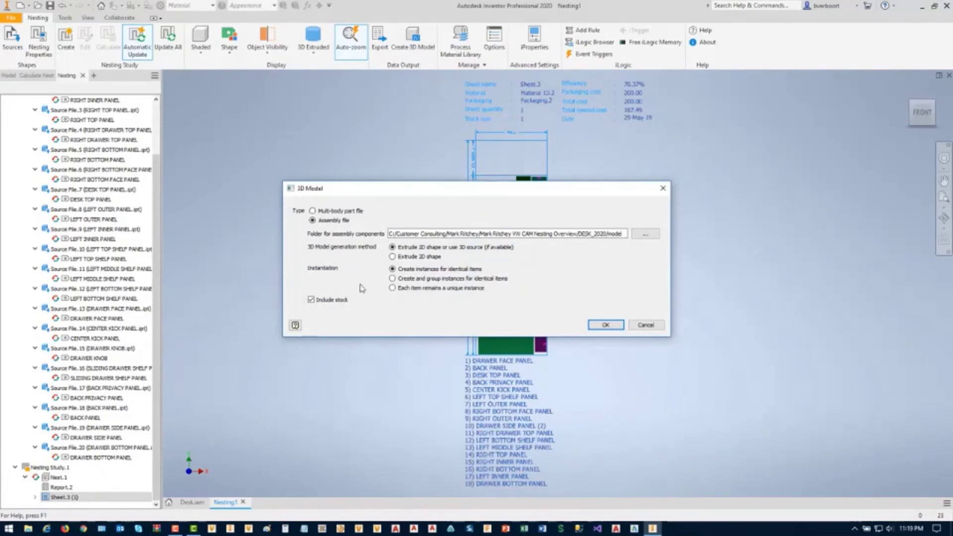
left_click(311, 301)
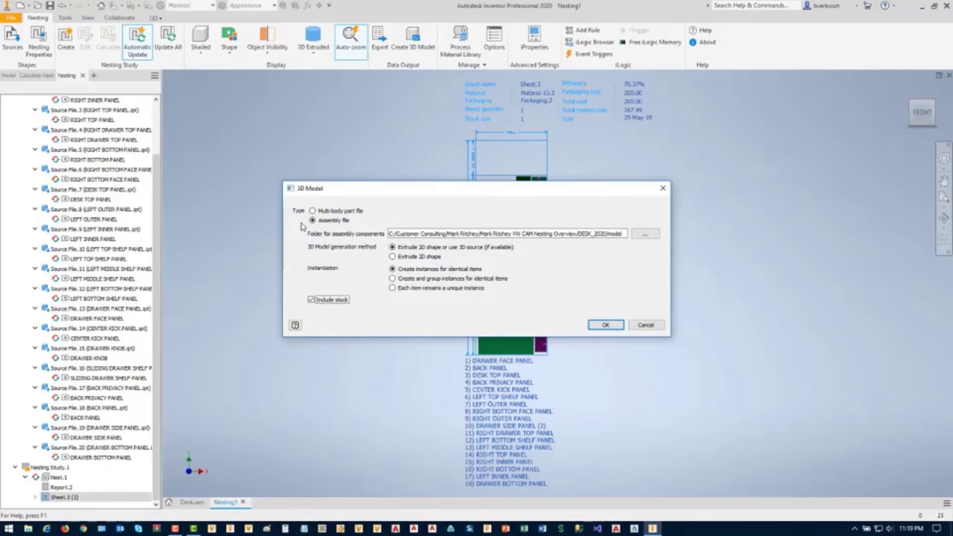
left_click(312, 211)
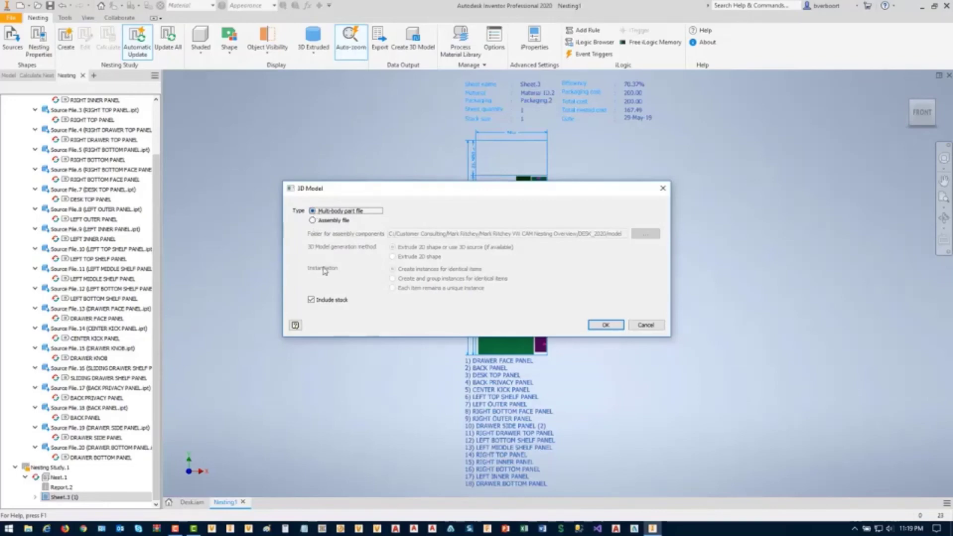
left_click(607, 326)
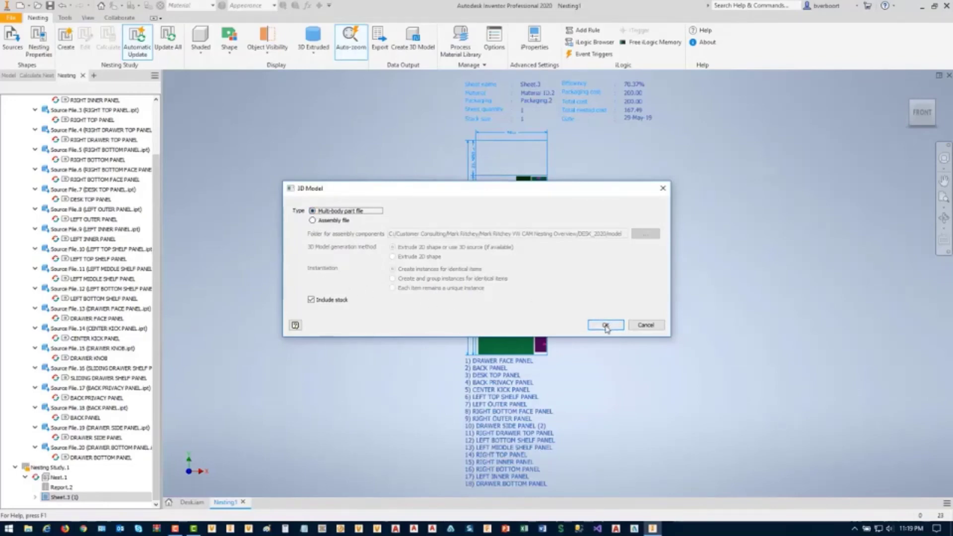
left_click(606, 326)
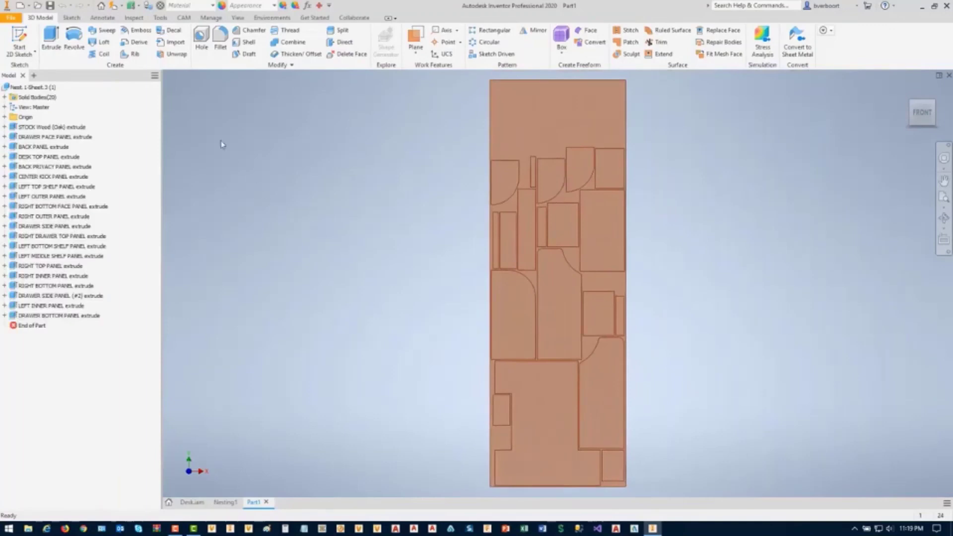
Start a CAM 2D Profile cutting operation on the sheet part and set its tool type to laser cutting.
left_click(184, 18)
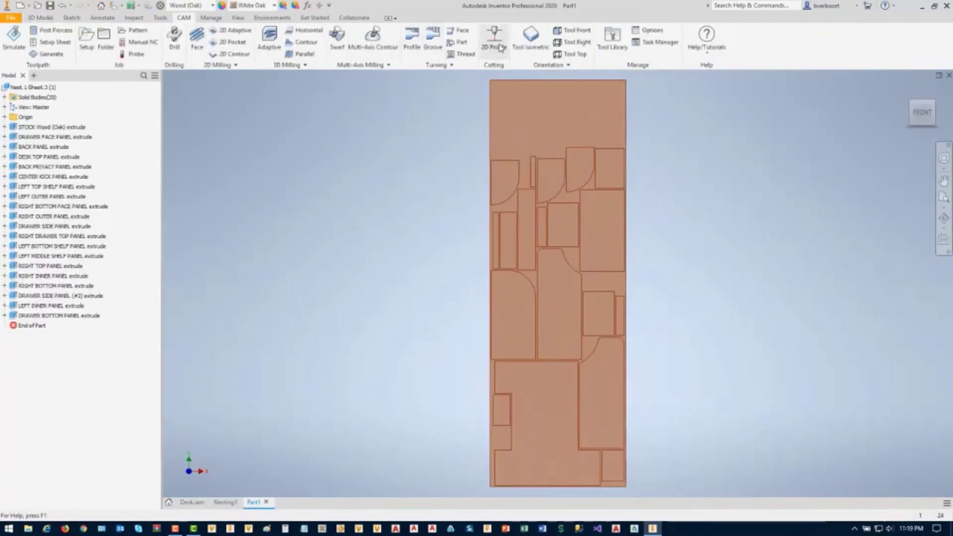
left_click(499, 48)
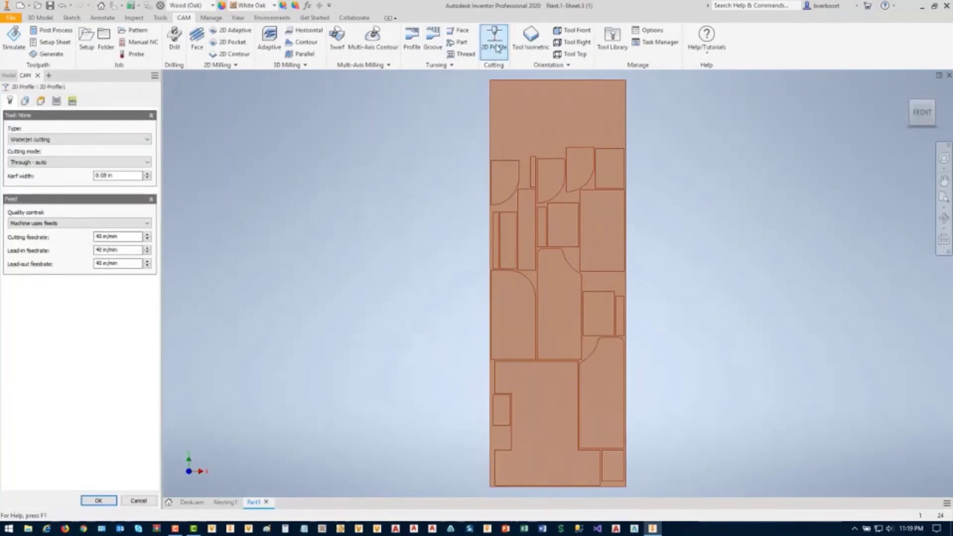
left_click(147, 140)
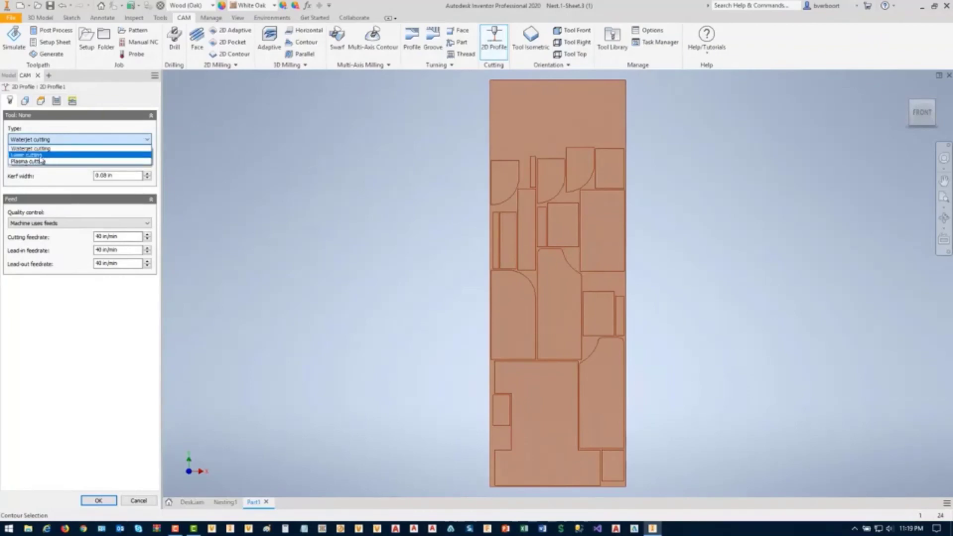
left_click(40, 156)
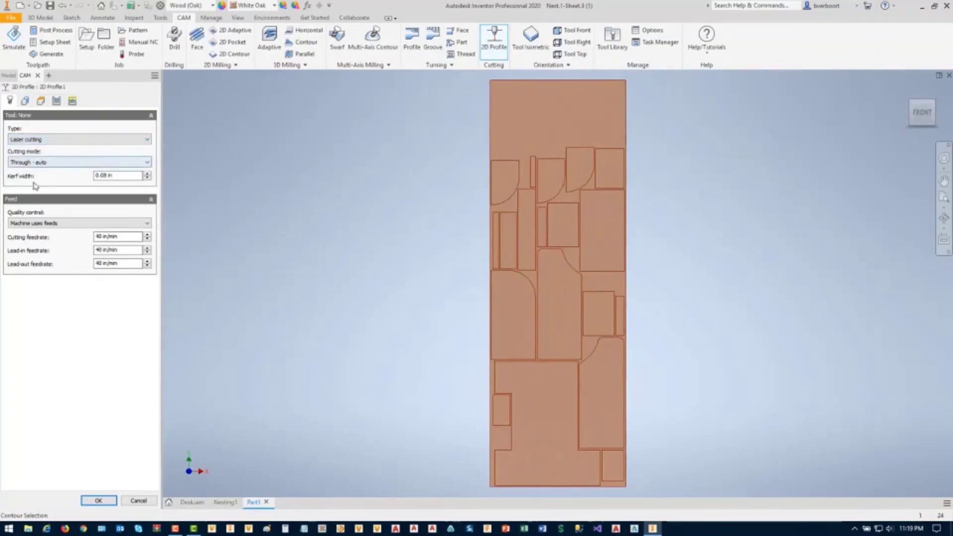
Enable same plane face selection and pick panel faces so all nested panel outlines become cutting contours.
left_click(24, 101)
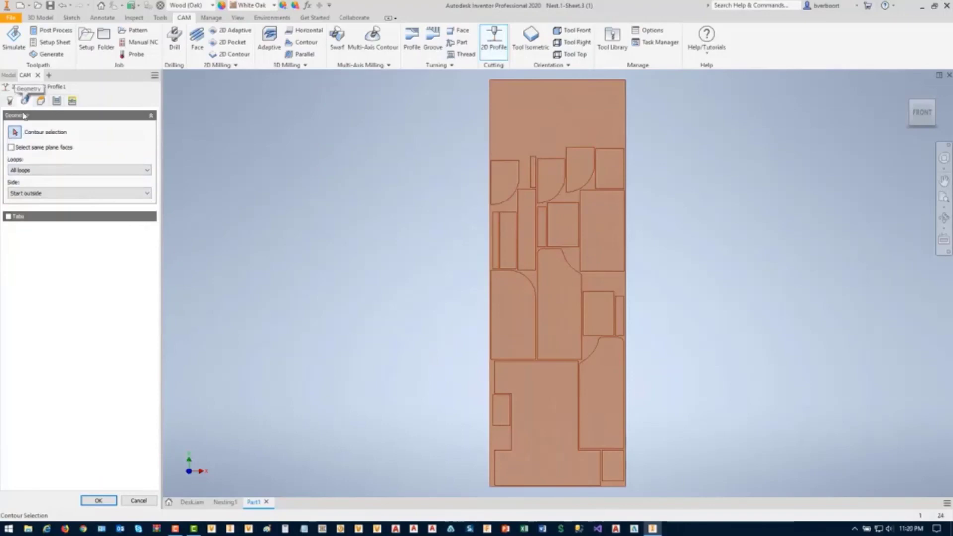
mouse_move(11, 151)
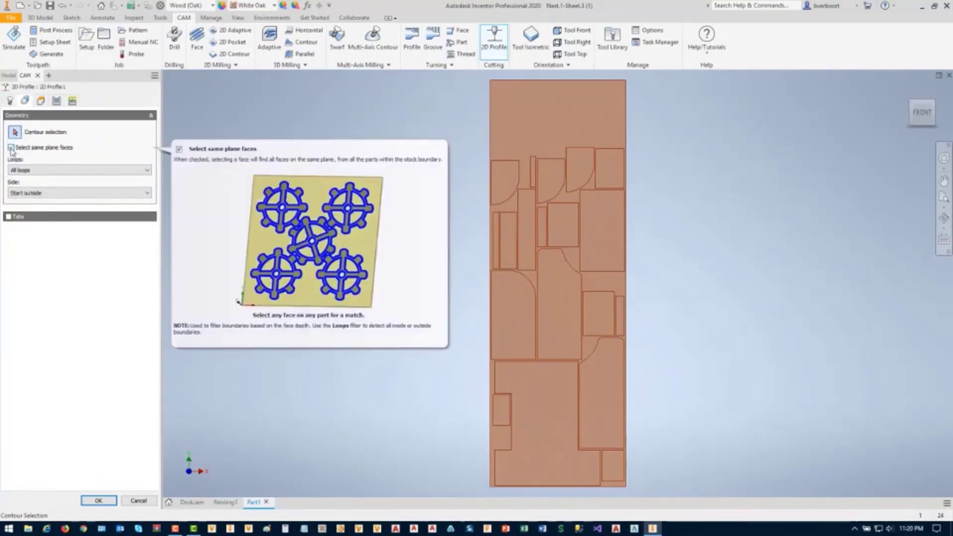
left_click(506, 164)
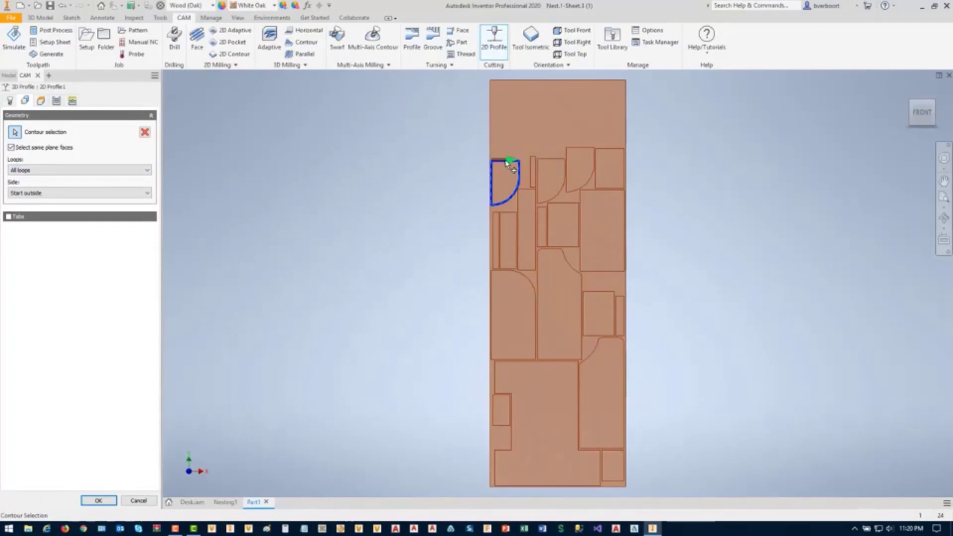
left_click(529, 198)
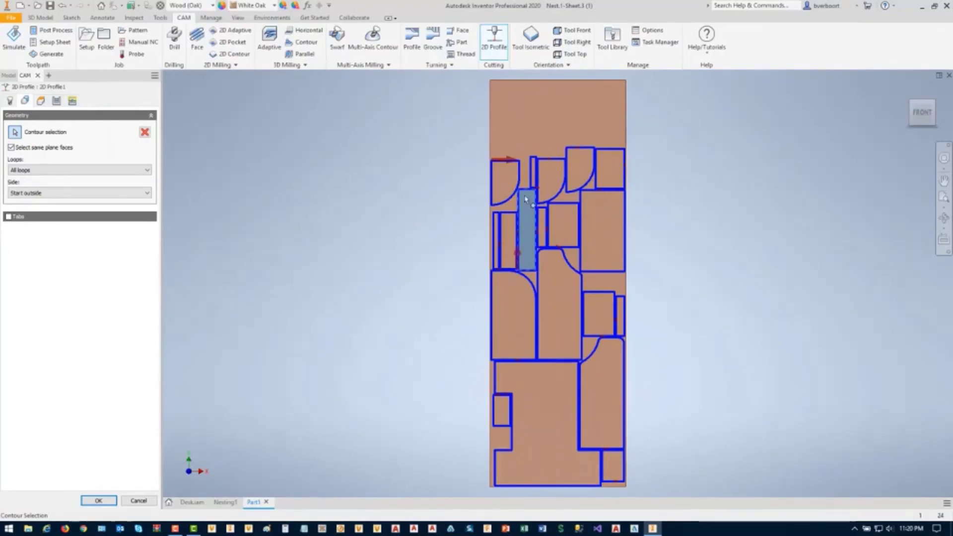
left_click(936, 119)
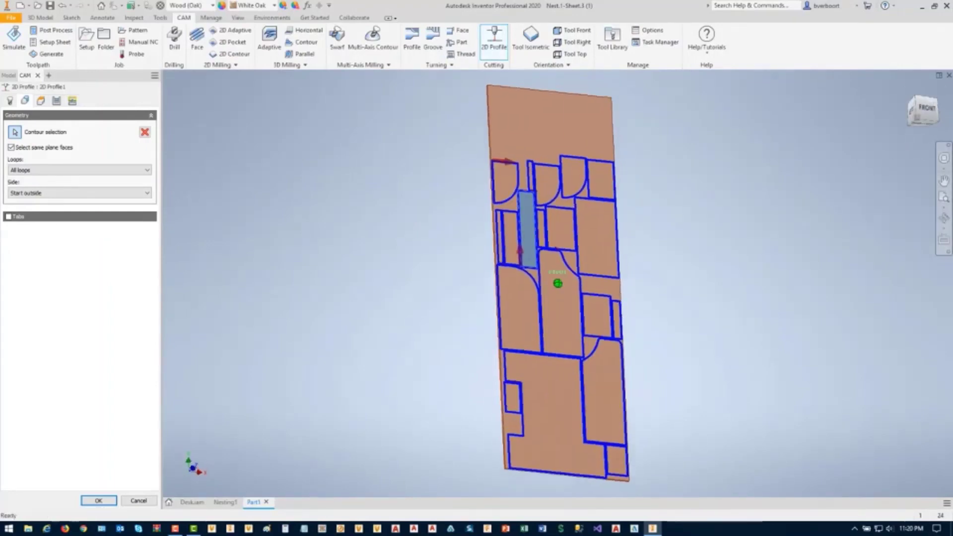
left_click_drag(927, 118, 922, 112)
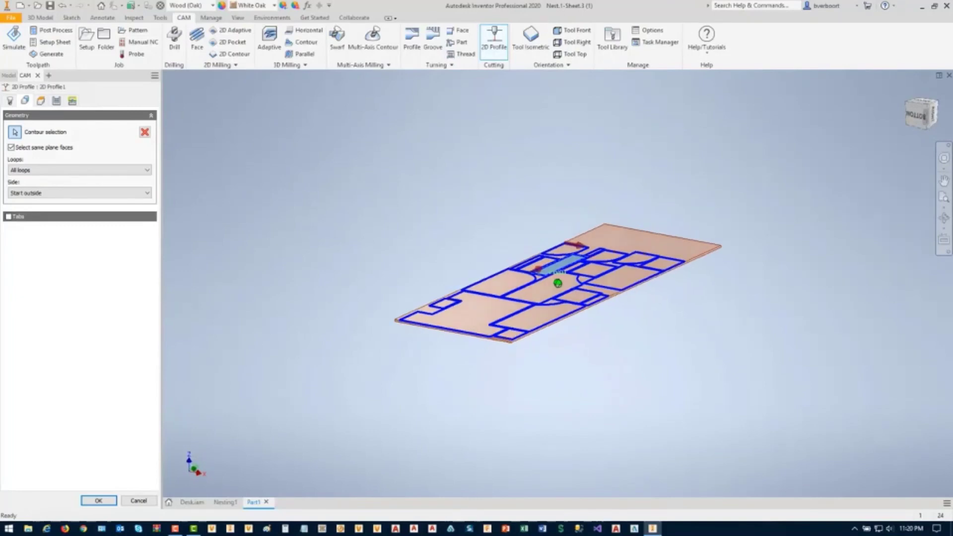
scroll(600, 285, "up", 4)
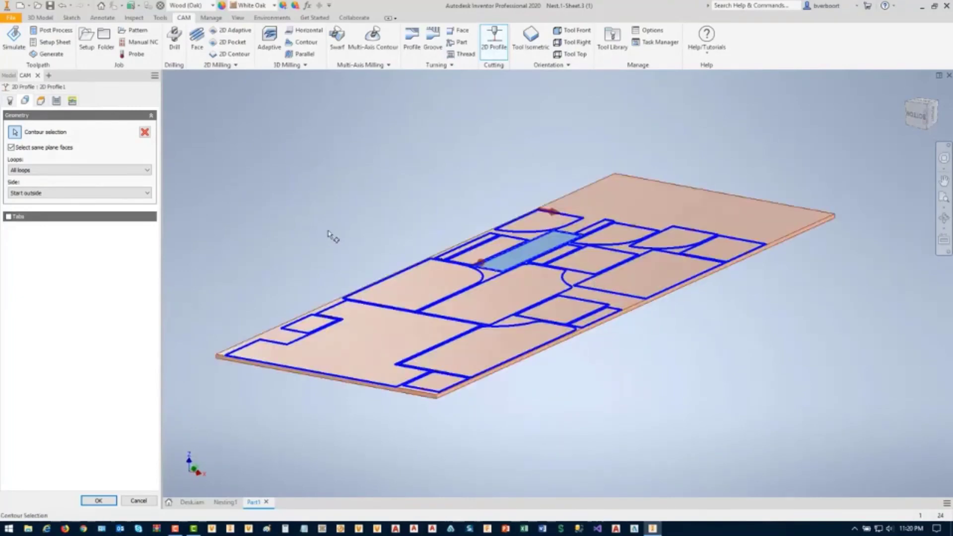
Keep the nozzle down between cuts, pick an entry position on the large notched panel's outline, and confirm the 2D Profile.
left_click(72, 102)
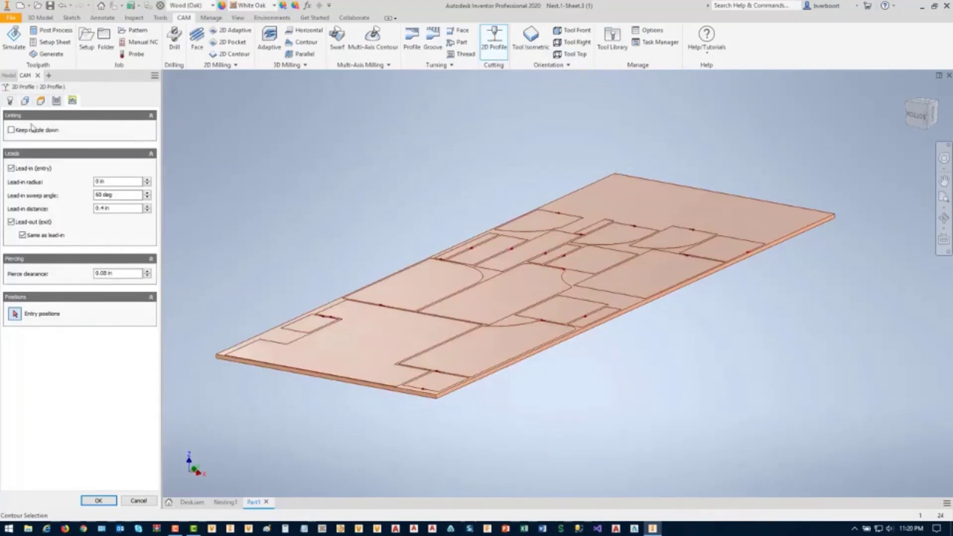
left_click(11, 130)
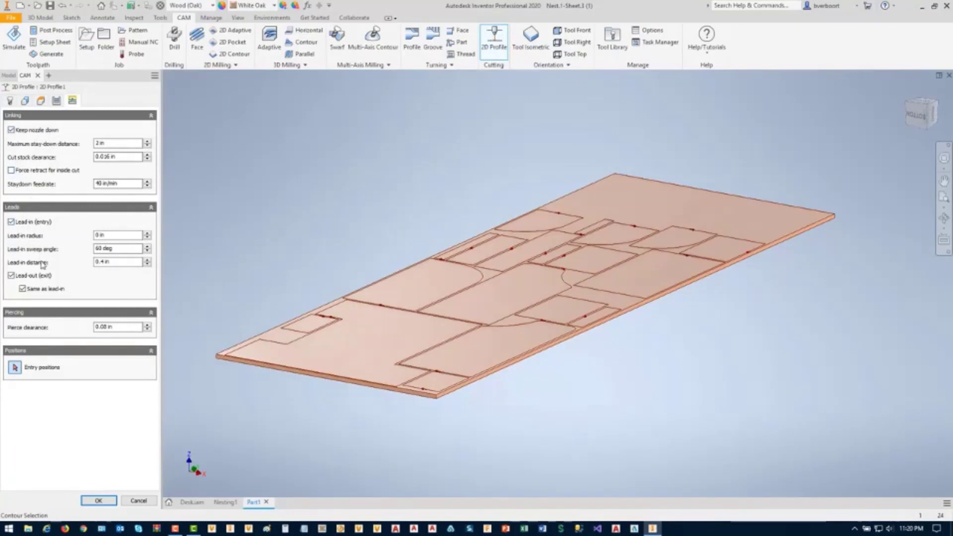
mouse_move(42, 289)
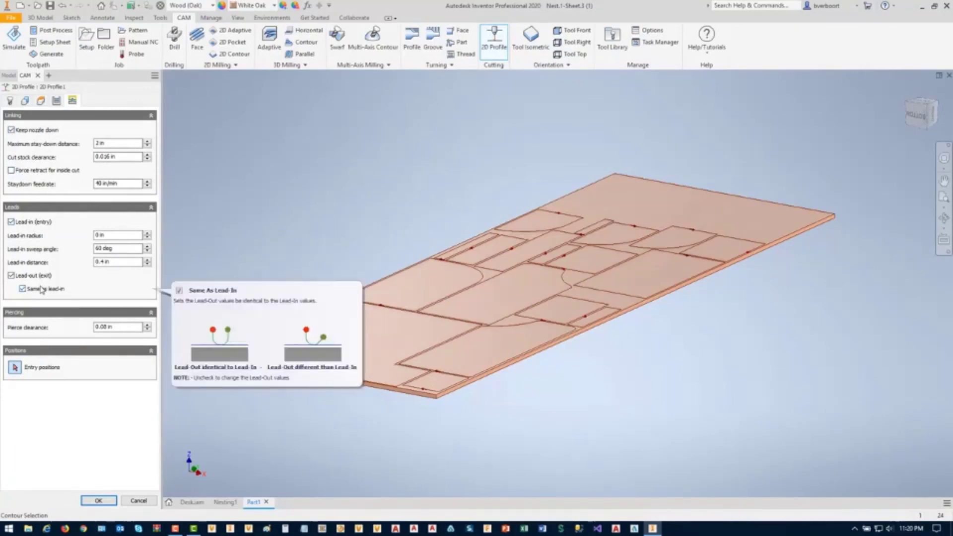
left_click(16, 369)
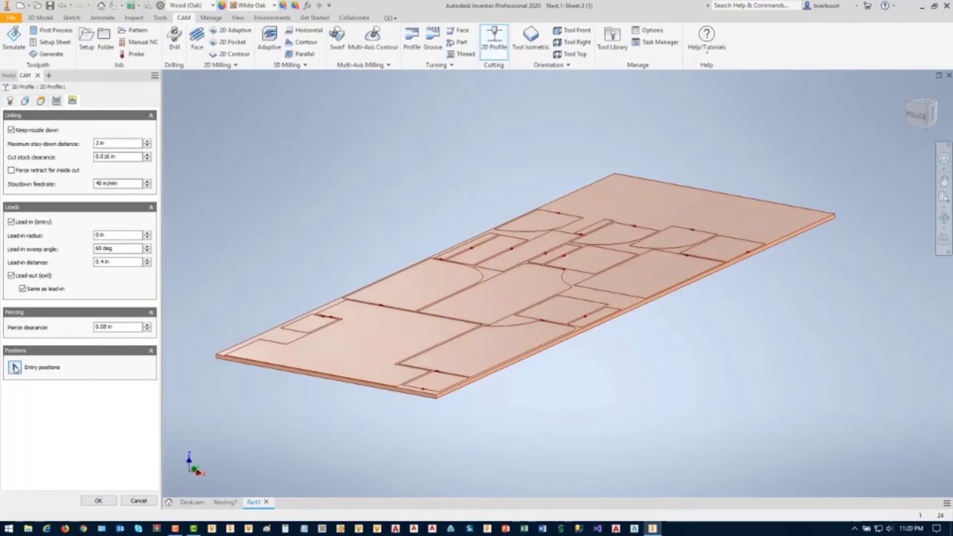
left_click(261, 340)
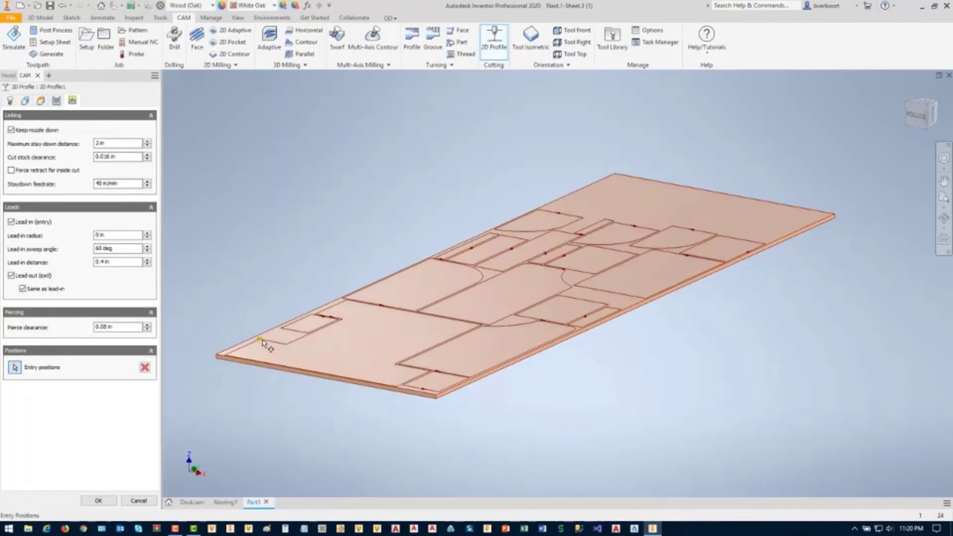
right_click(228, 251)
left_click(262, 251)
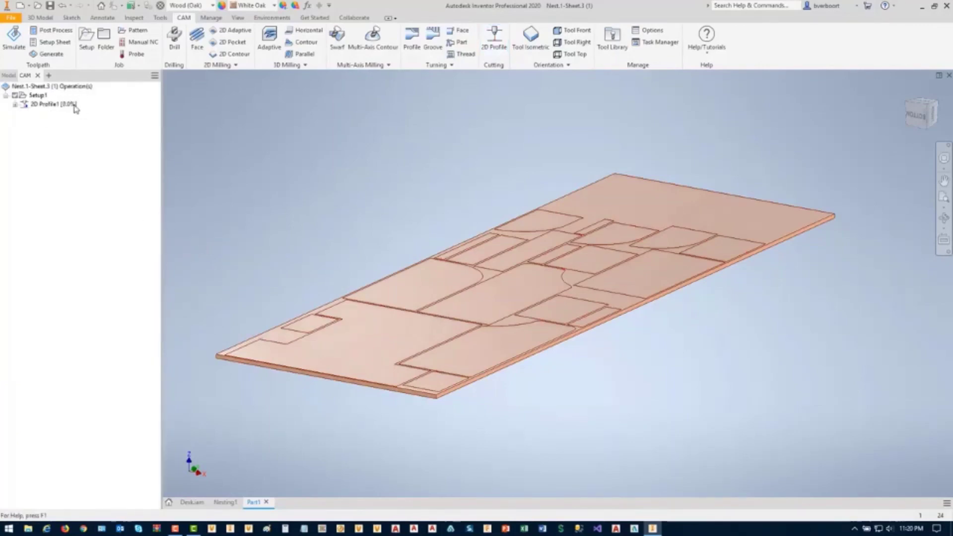
Open the simulation of the 2D Profile operation and set its toolpath mode to Tail.
left_click(49, 106)
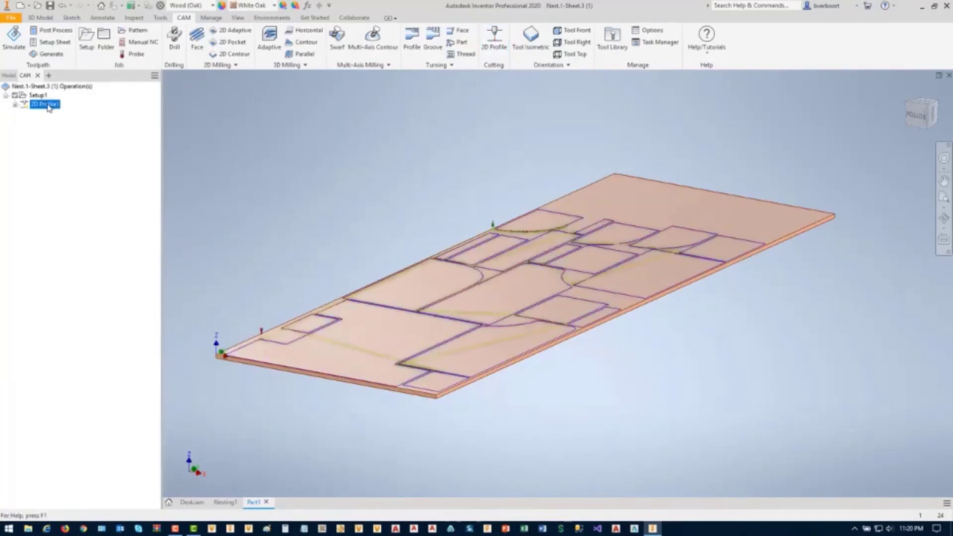
right_click(293, 144)
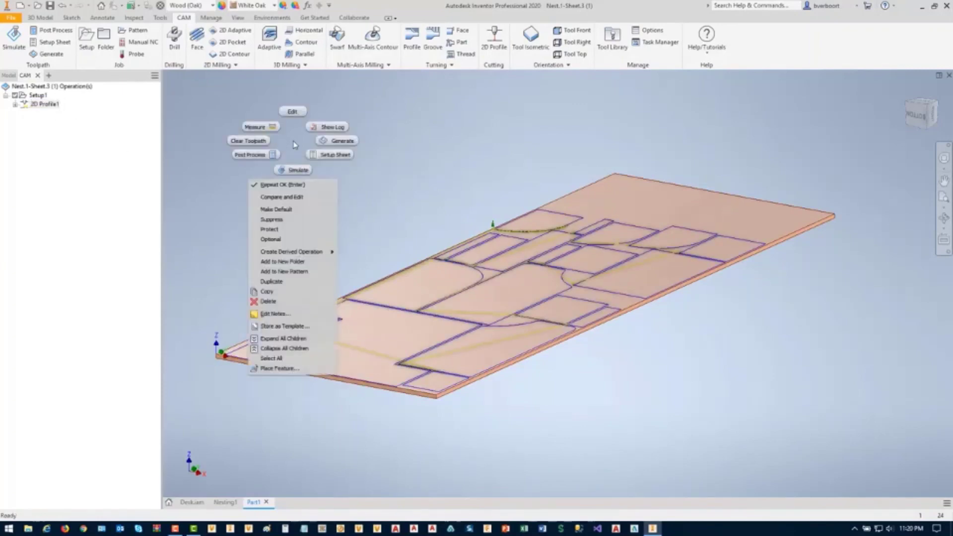
left_click(296, 171)
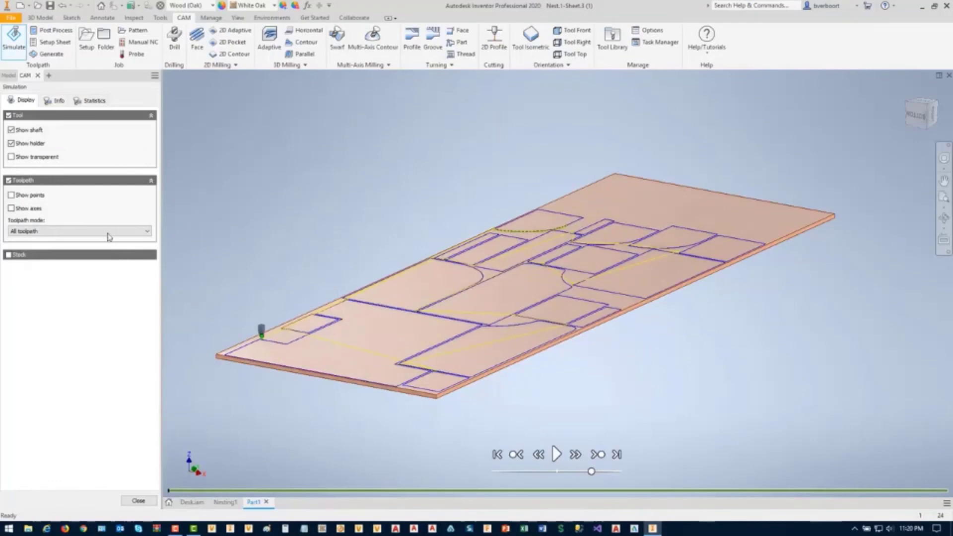
left_click(108, 233)
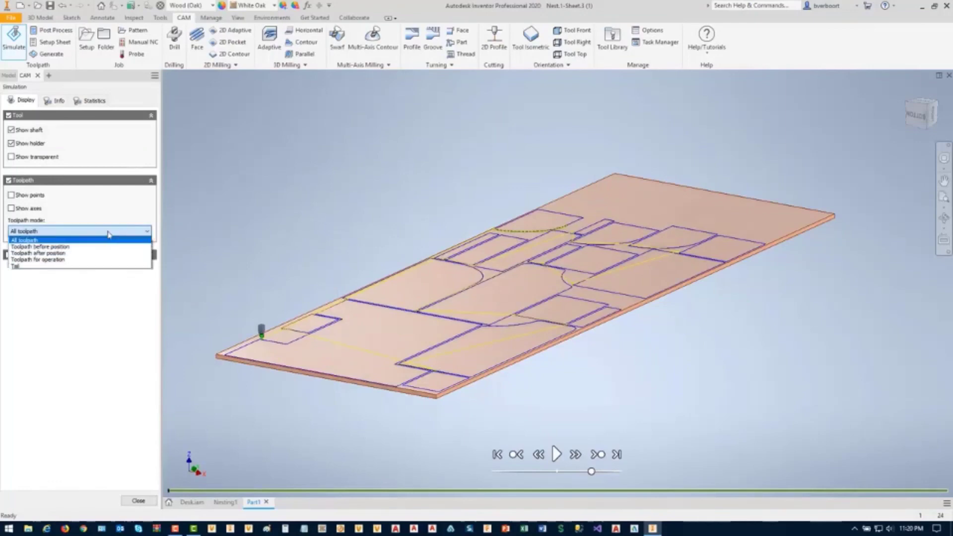
left_click(33, 266)
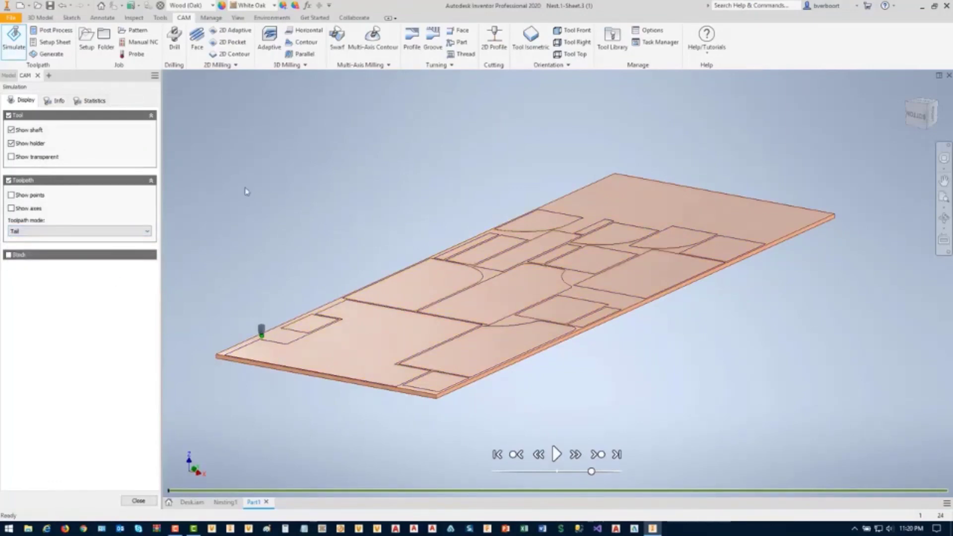
Play the cutting simulation at a faster speed, view the sheet from another angle, and check the machining statistics.
right_click(267, 159)
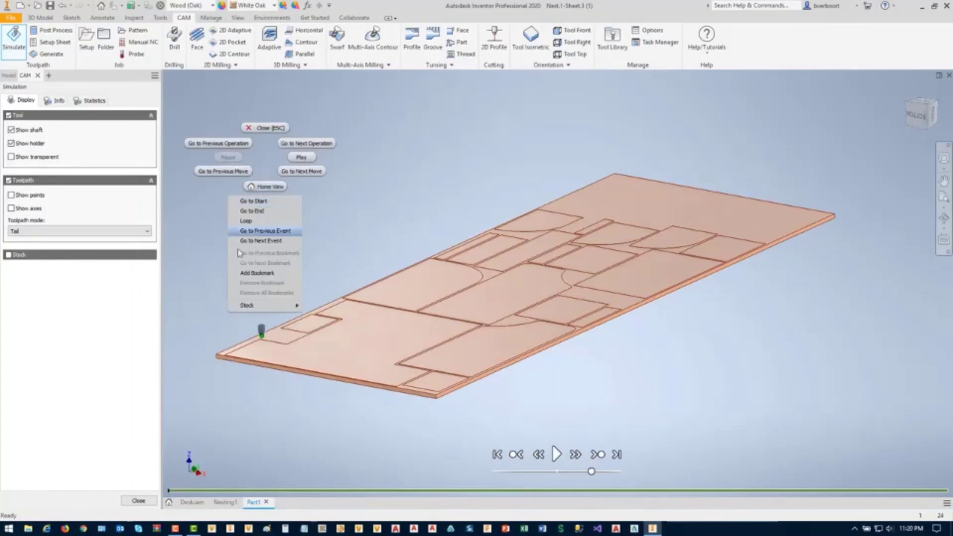
left_click(556, 454)
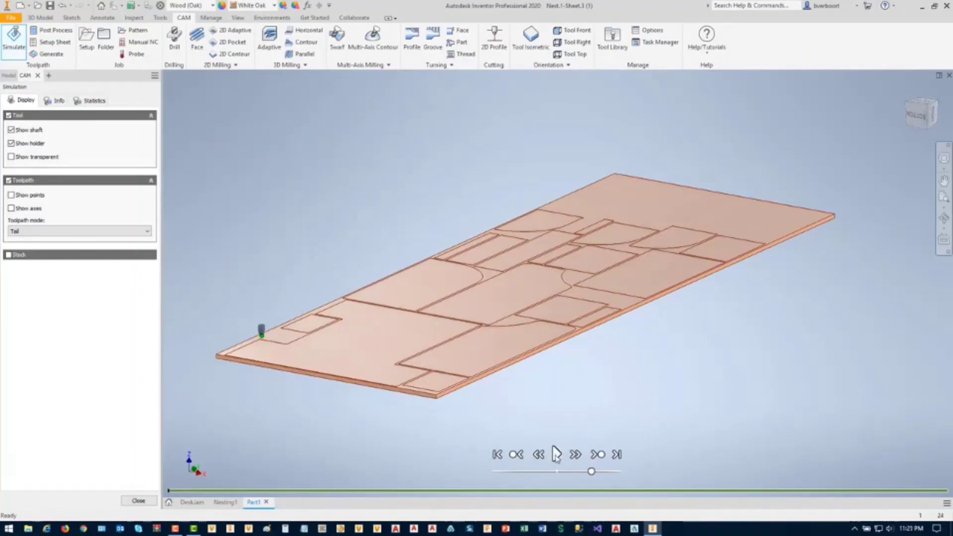
left_click(556, 454)
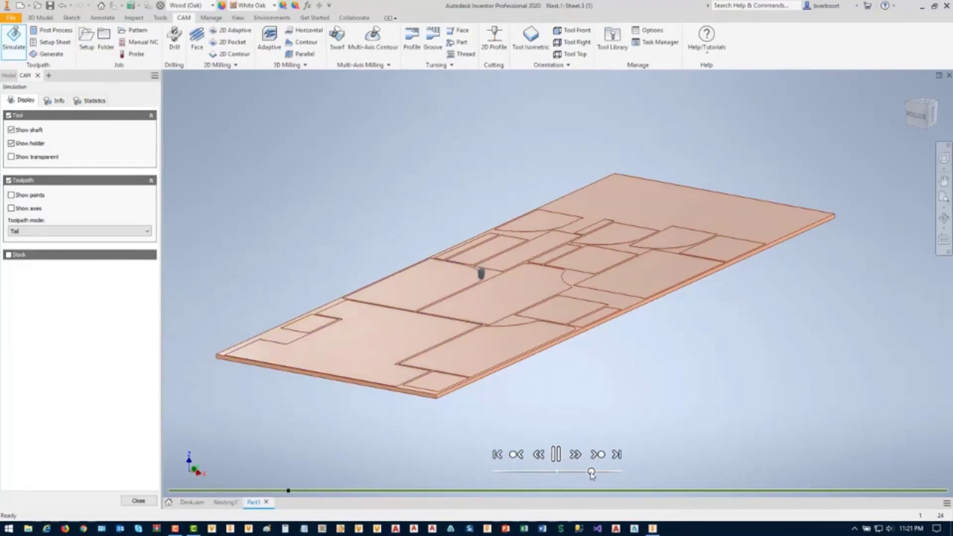
left_click_drag(592, 472, 609, 472)
left_click_drag(924, 113, 931, 113)
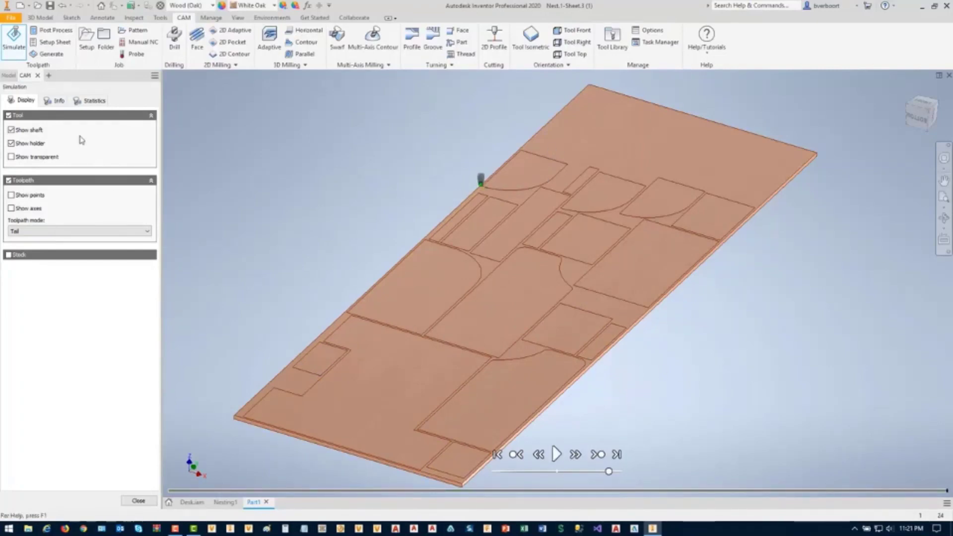
left_click(87, 101)
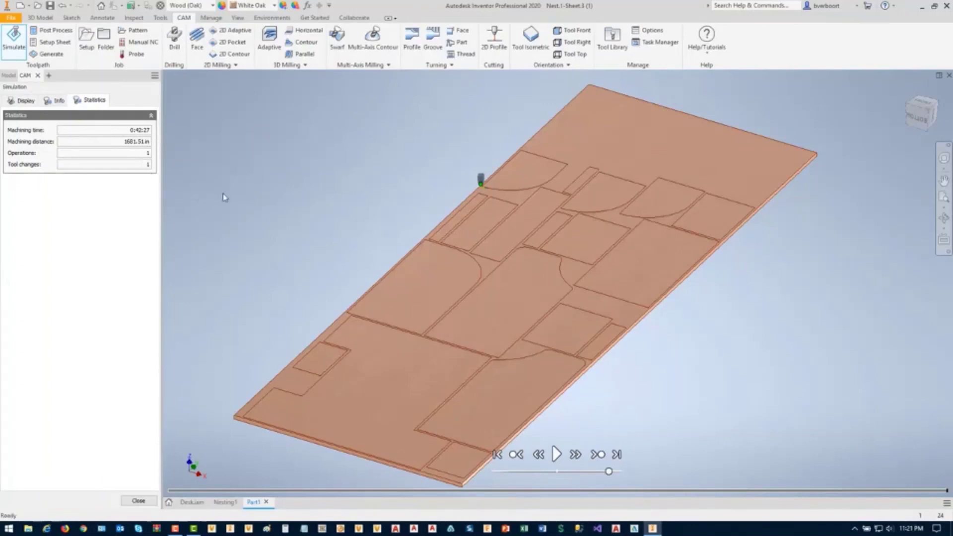
Open the post-processing settings for the 2D Profile toolpath.
left_click(50, 32)
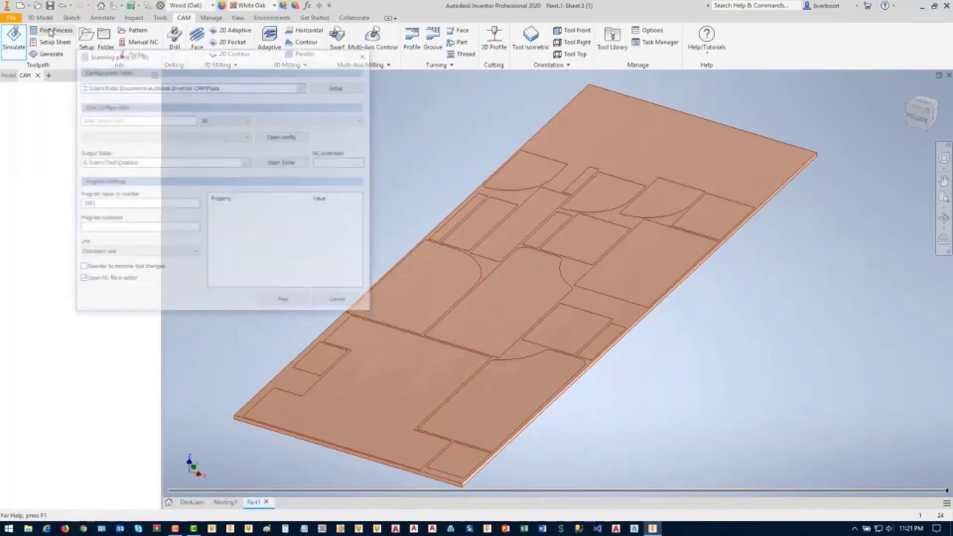